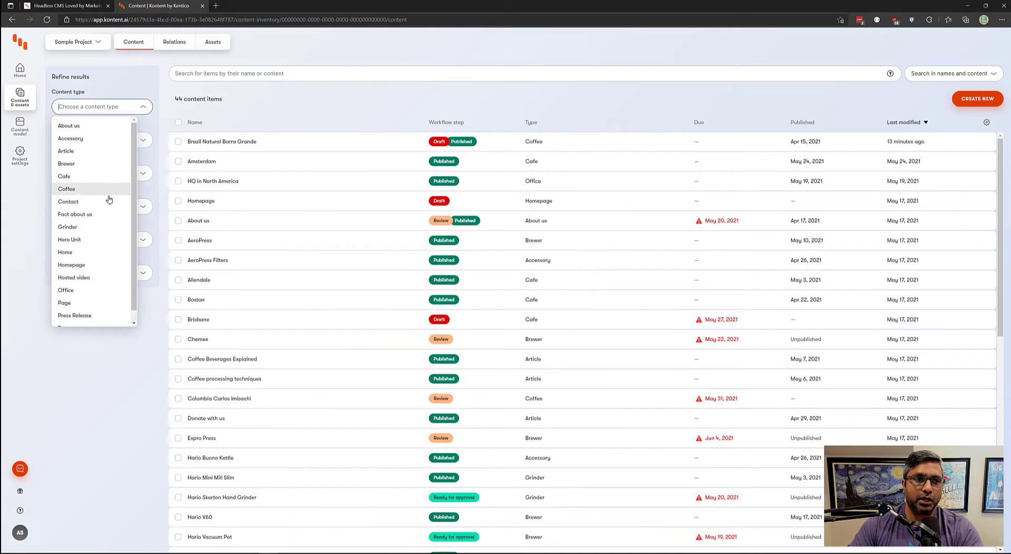
scroll(100, 189, down, 1)
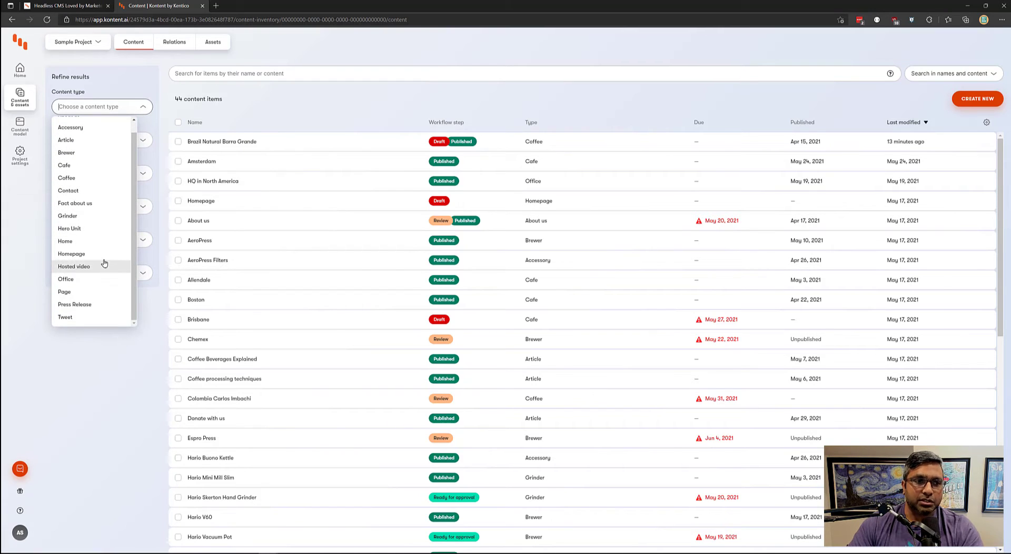
click(96, 308)
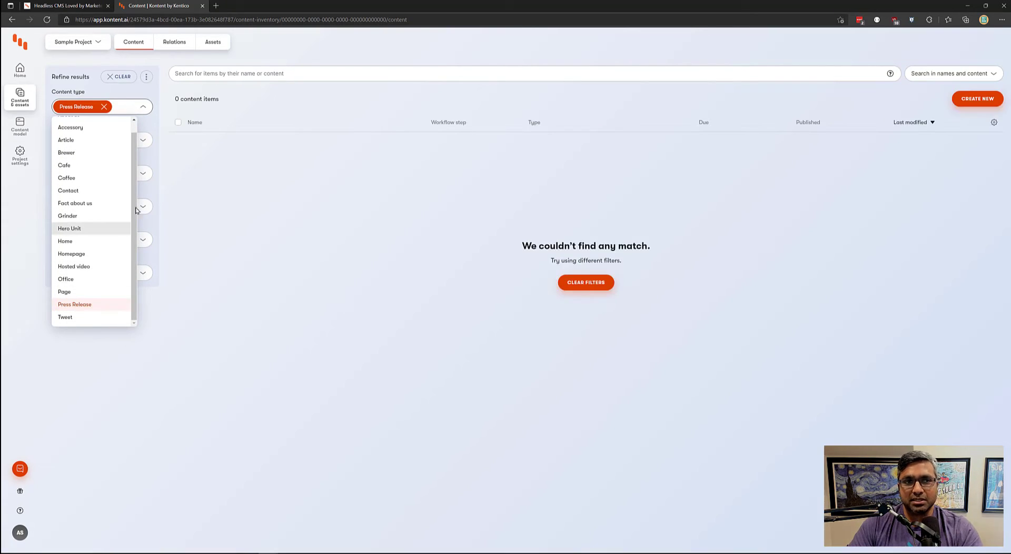
click(104, 106)
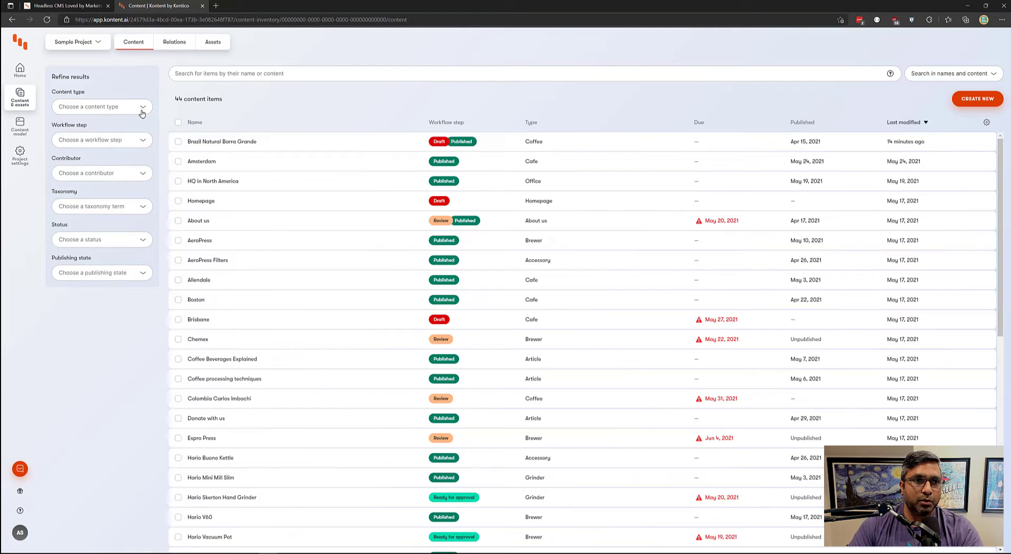
click(124, 107)
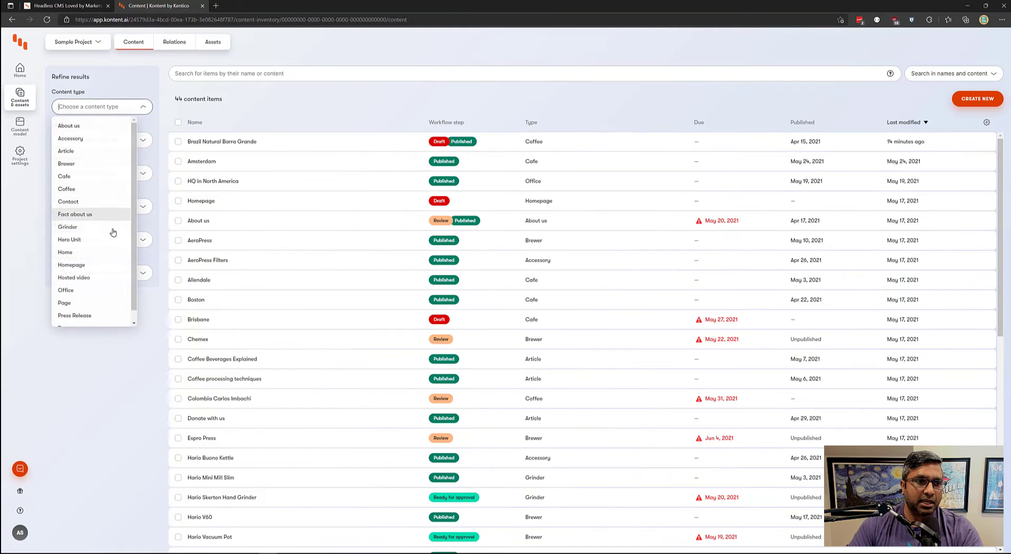
click(104, 189)
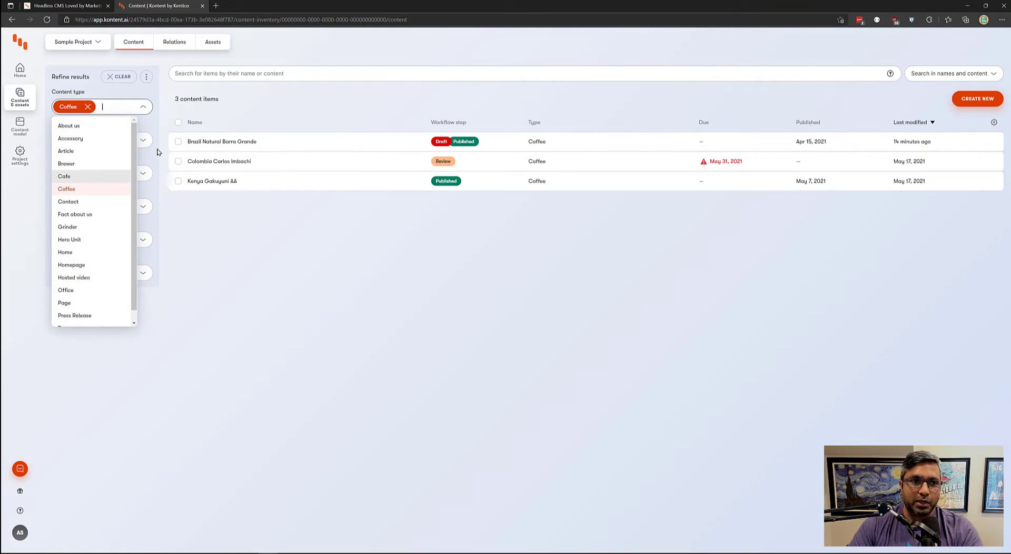
click(157, 152)
click(100, 140)
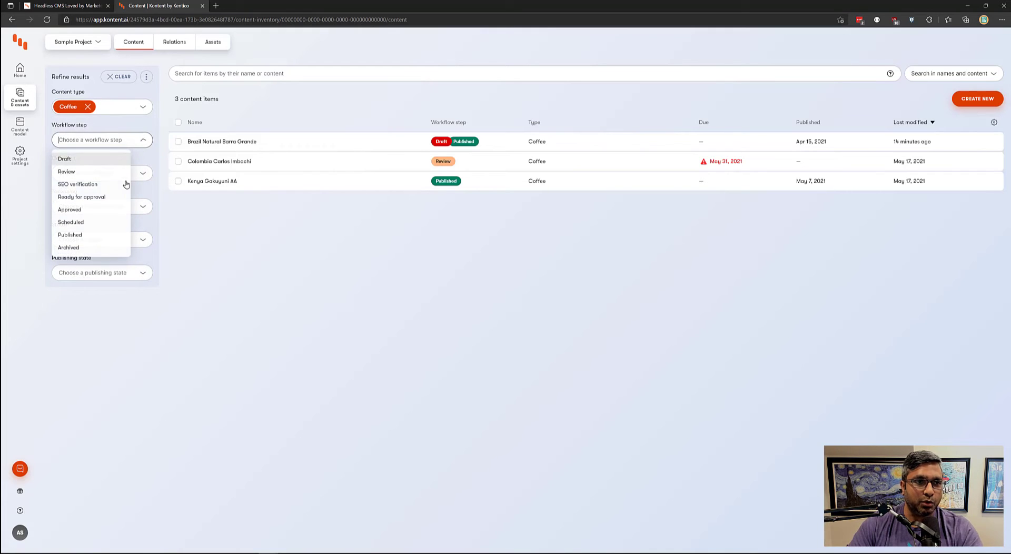
click(111, 236)
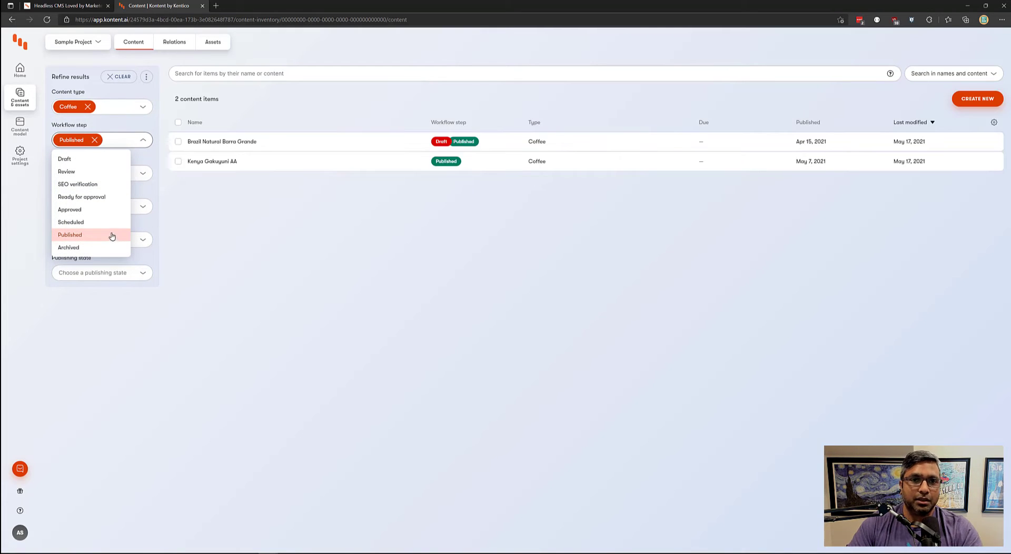
click(94, 140)
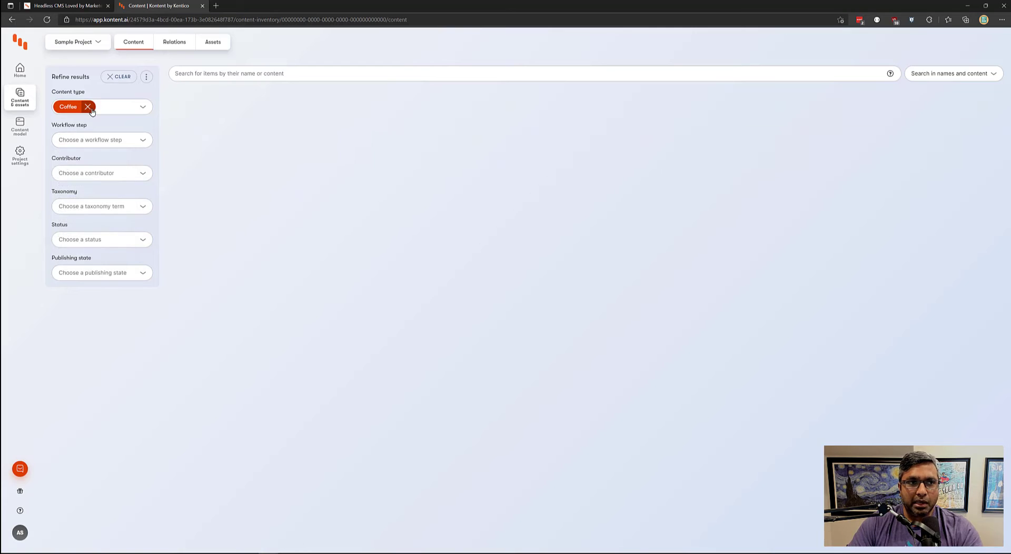
click(88, 107)
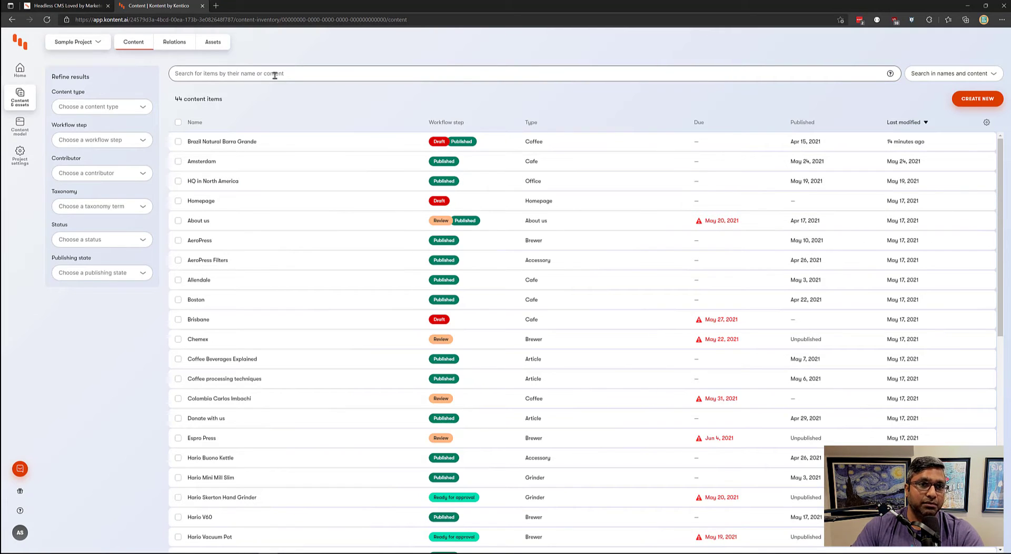
text(grande)
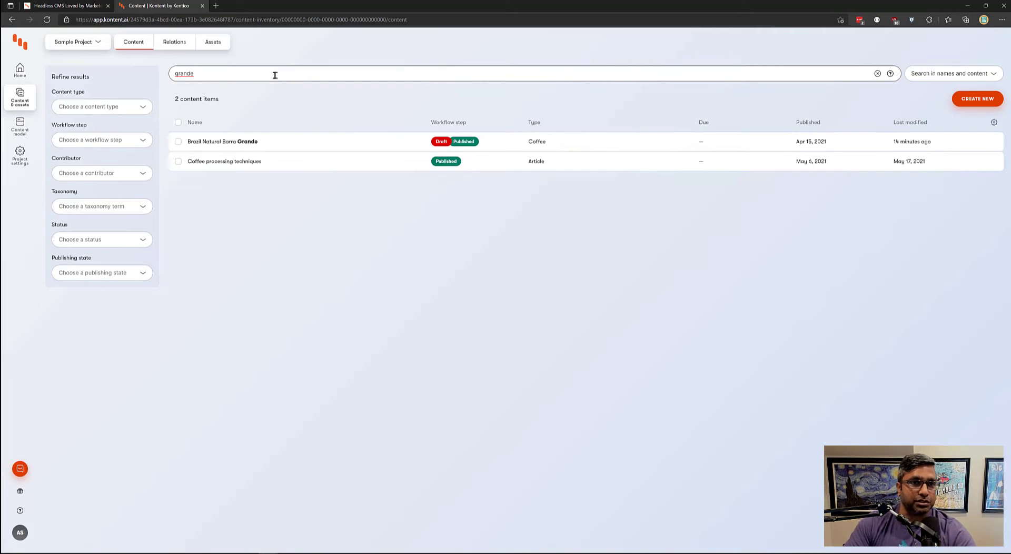
drag(198, 70, 167, 80)
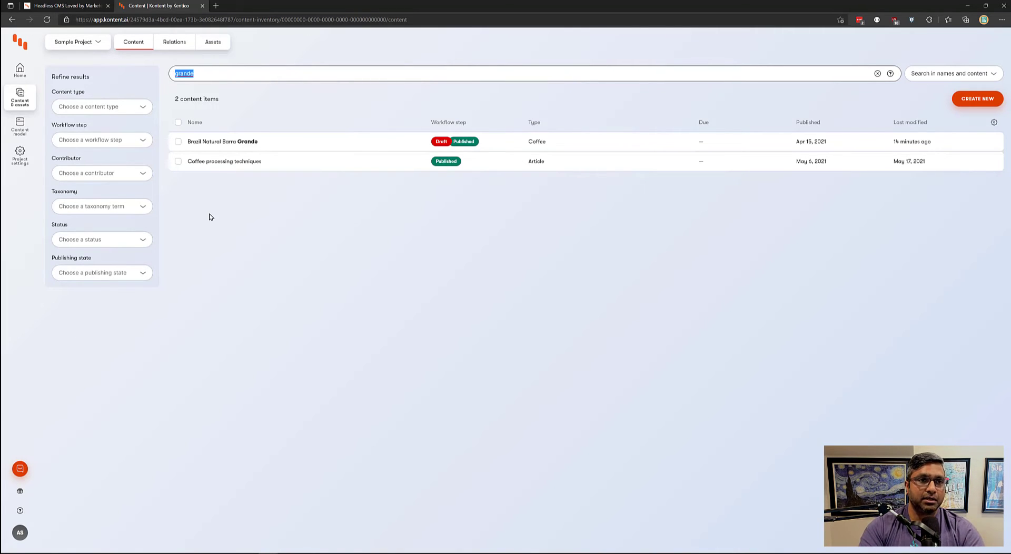
key(BackSpace)
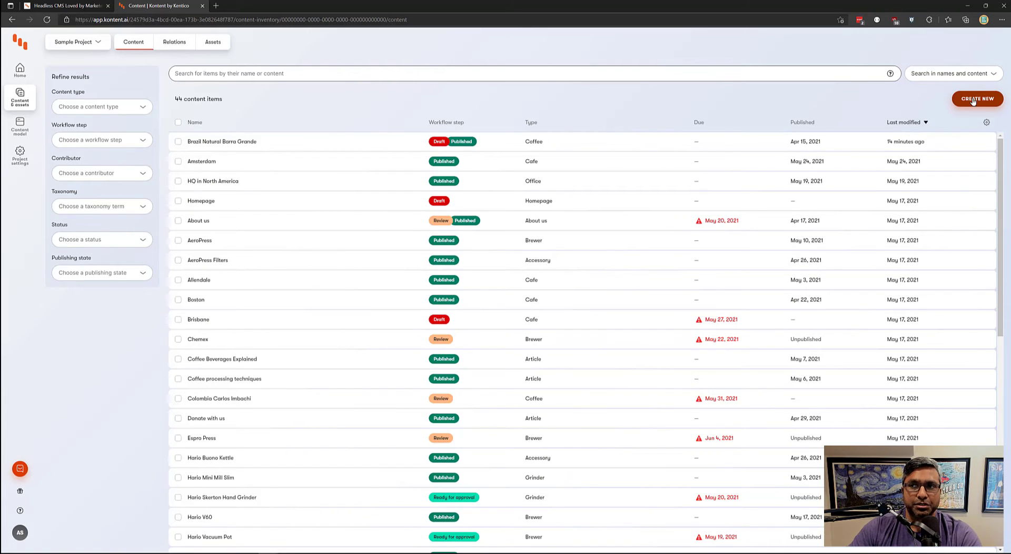
- Create a new content item of type Press Release
click(973, 101)
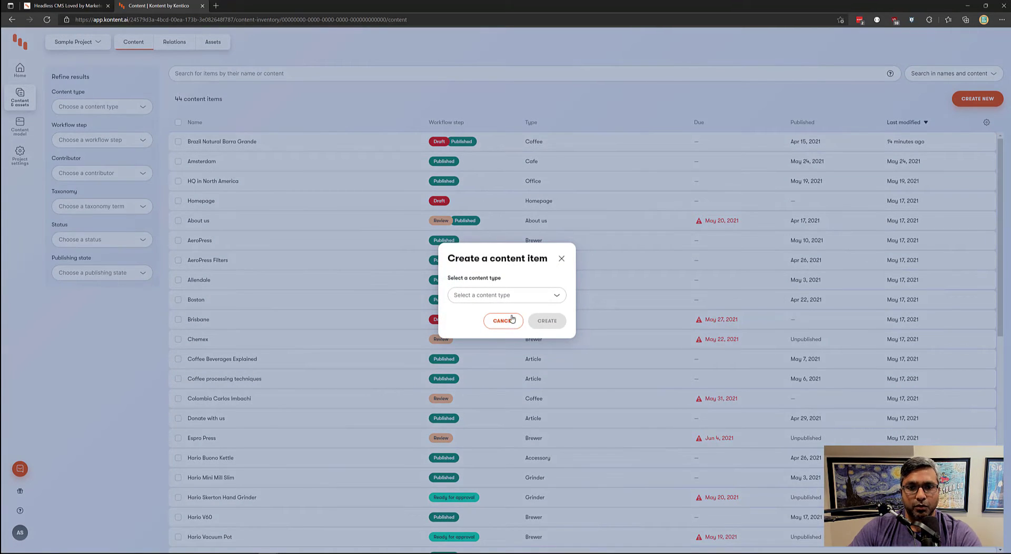
click(557, 295)
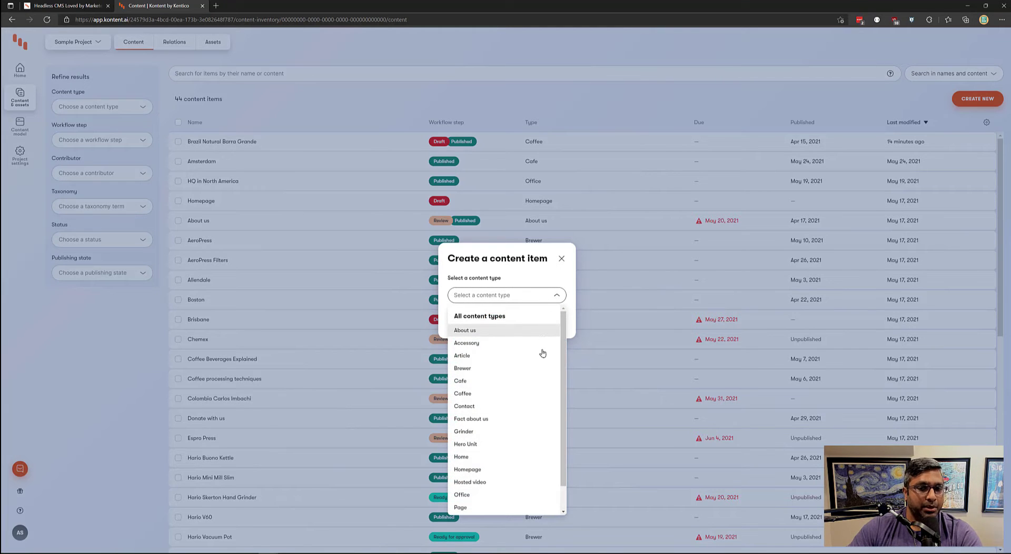
scroll(532, 368, down, 1)
click(503, 494)
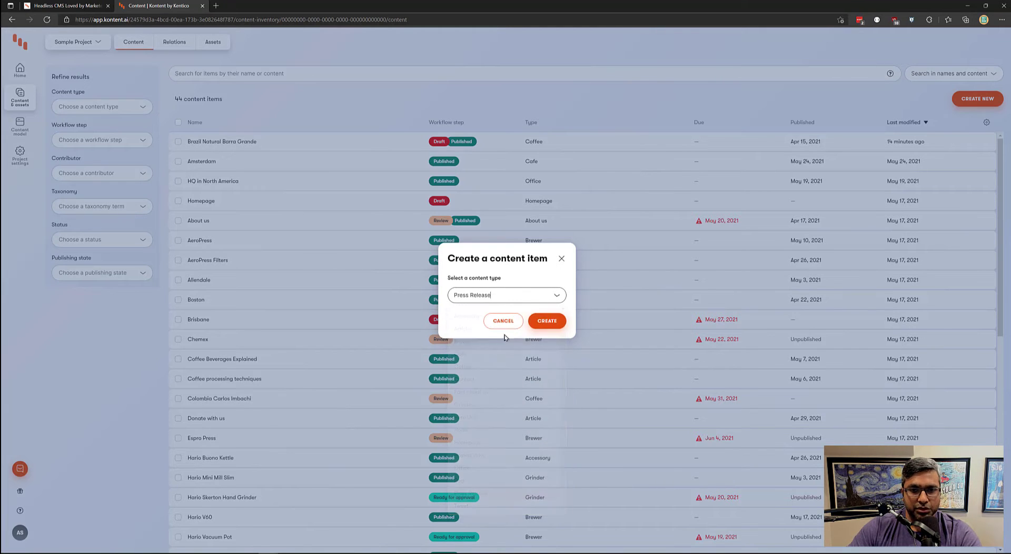
click(547, 321)
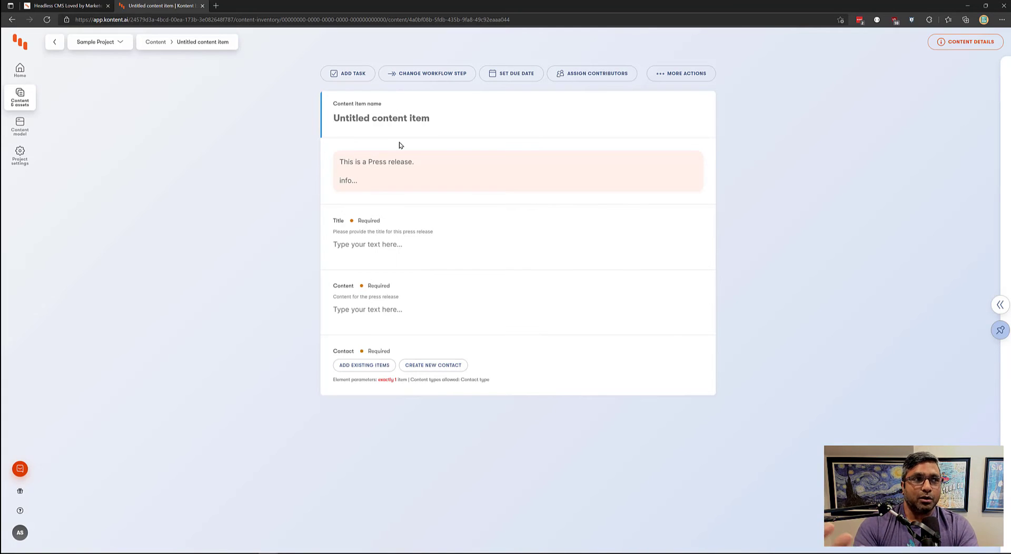
- Name the item 'Press release: New Australia Coffee release'
text(Pr)
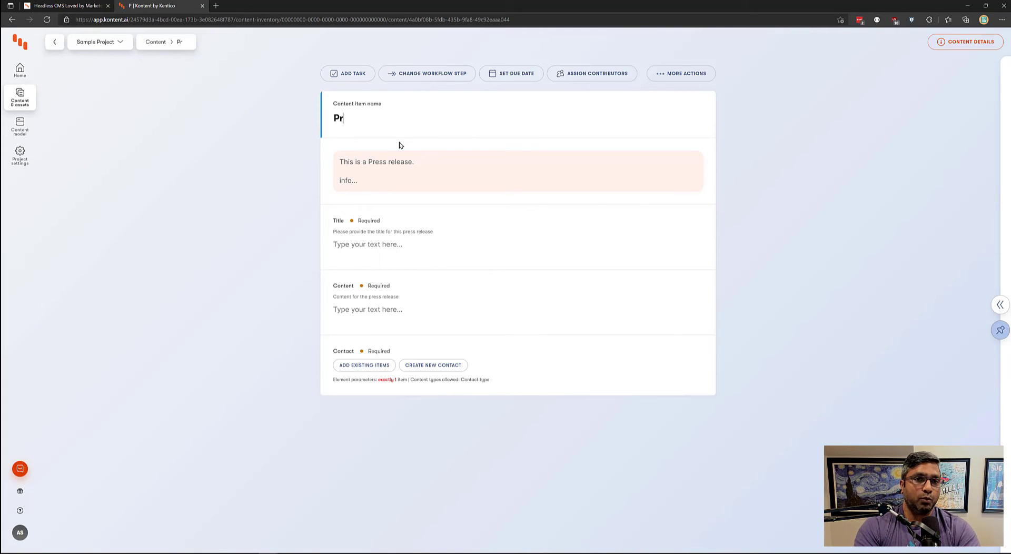
text(ess release)
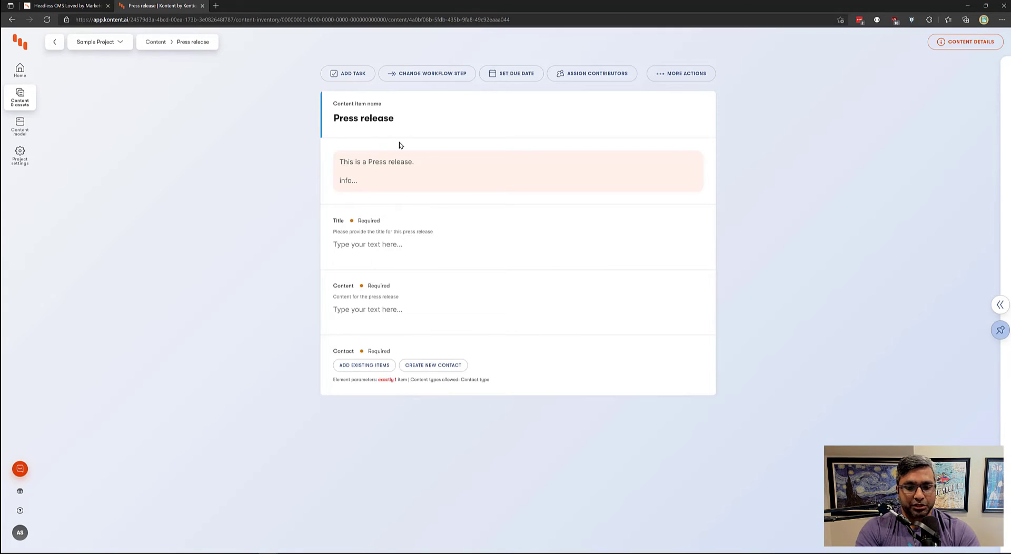
text(: new)
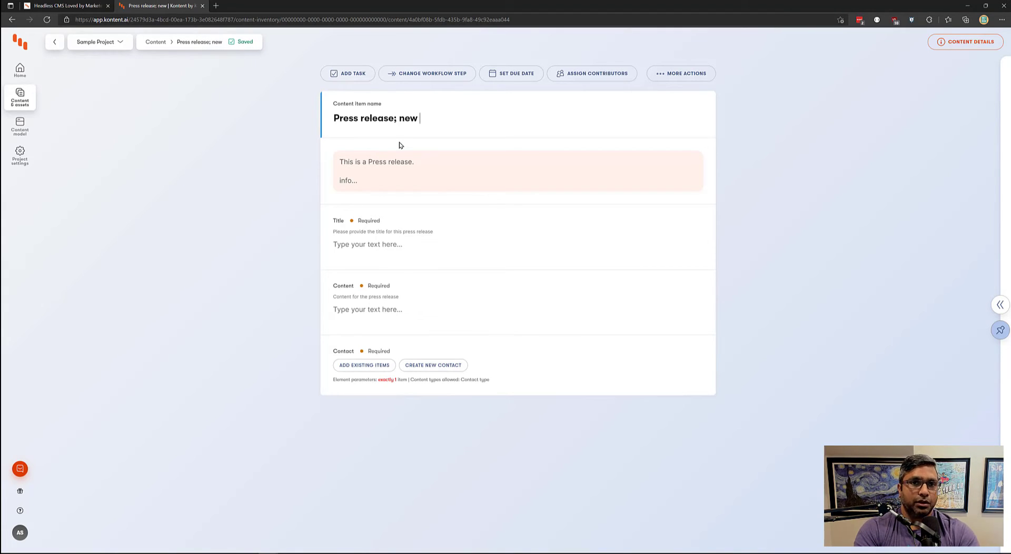
key(BackSpace)
key(BackSpace)
key(BackSpace)
key(BackSpace)
key(BackSpace)
text(: )
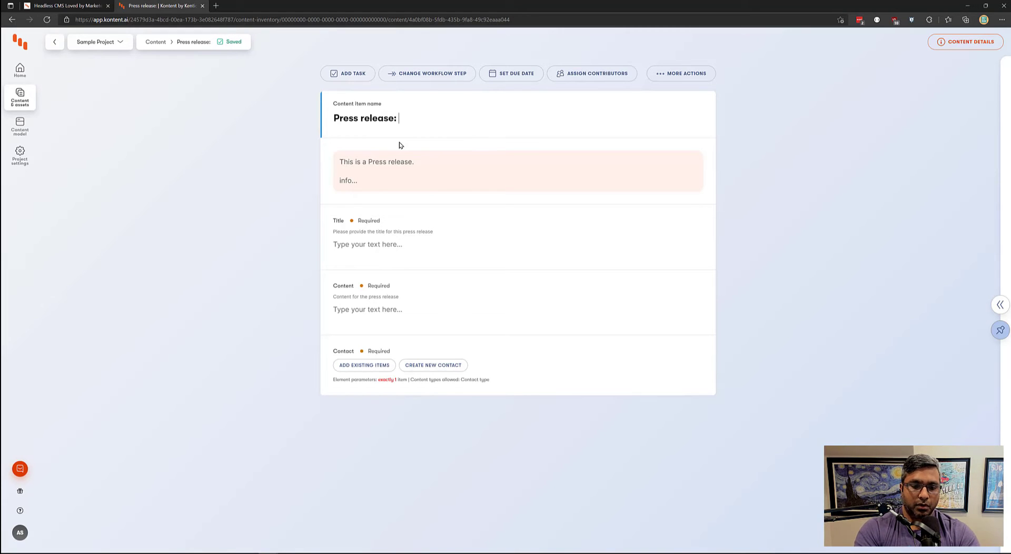
text(New Coffee release)
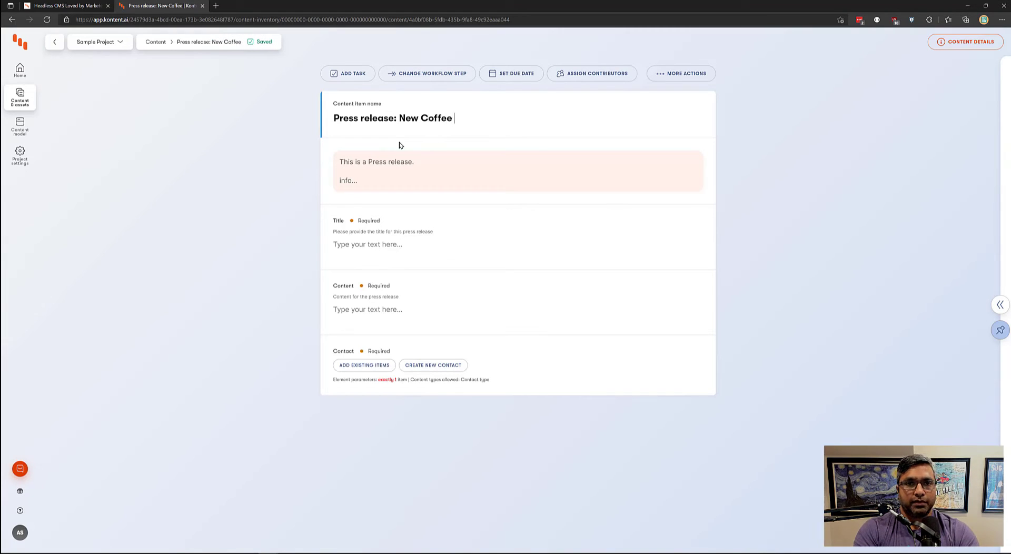
key(ctrl+shift+Left)
key(ctrl+shift+Left)
key(ctrl+shift+Left)
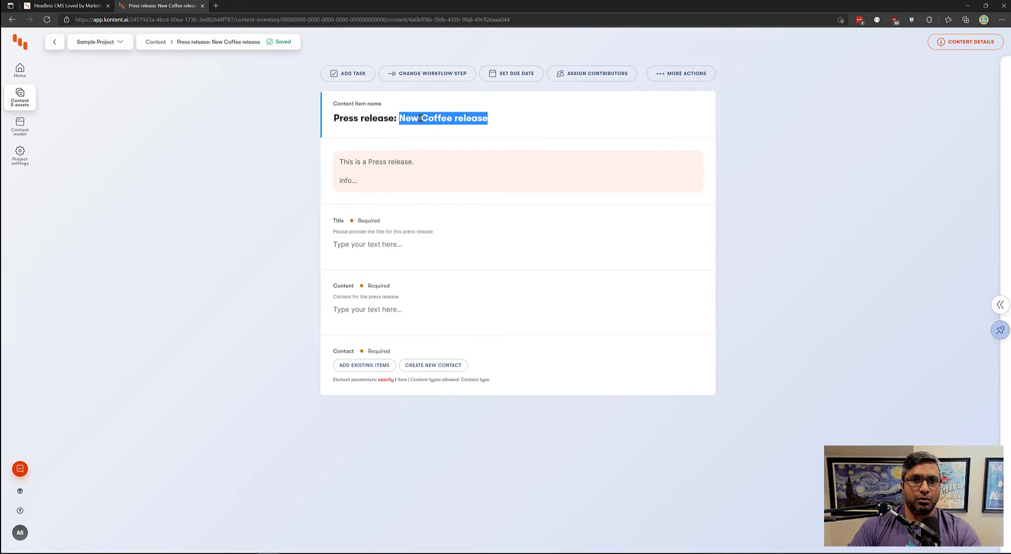
key(ctrl+Right)
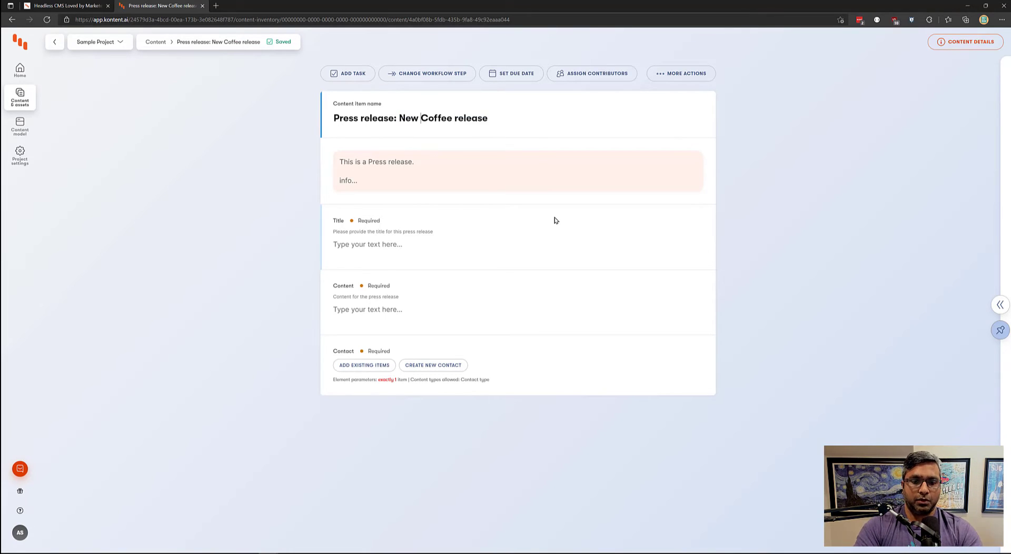
text(Austr)
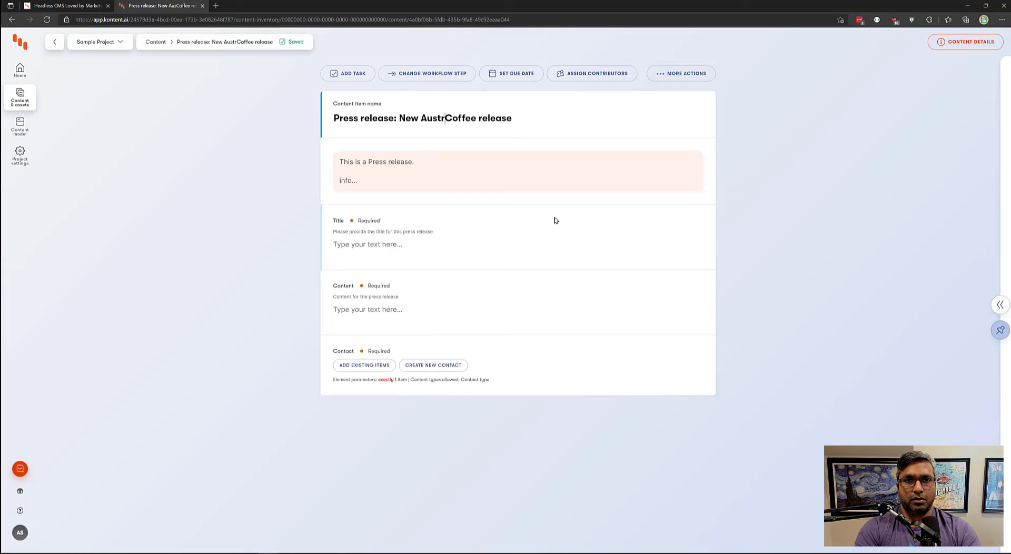
text(alian)
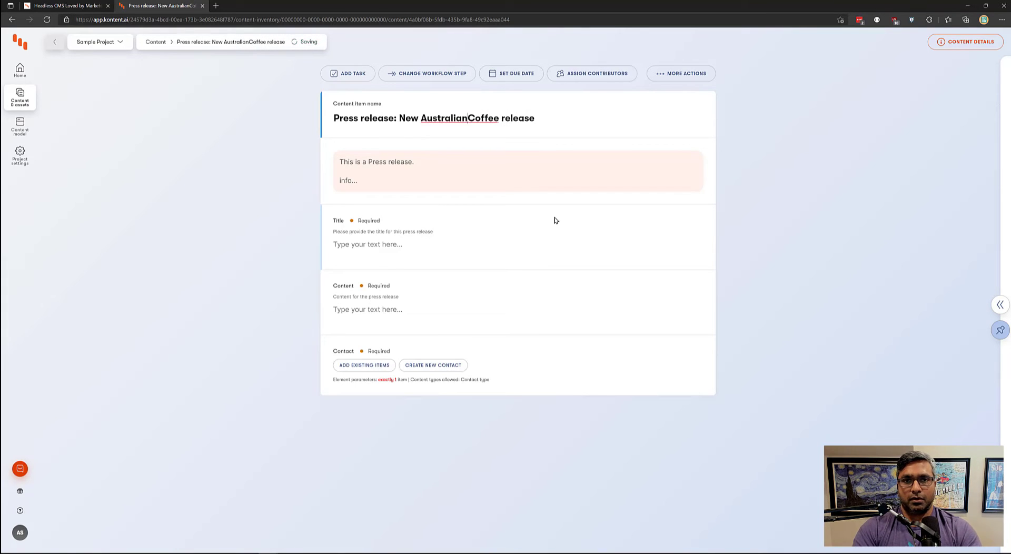
key(BackSpace)
key(End)
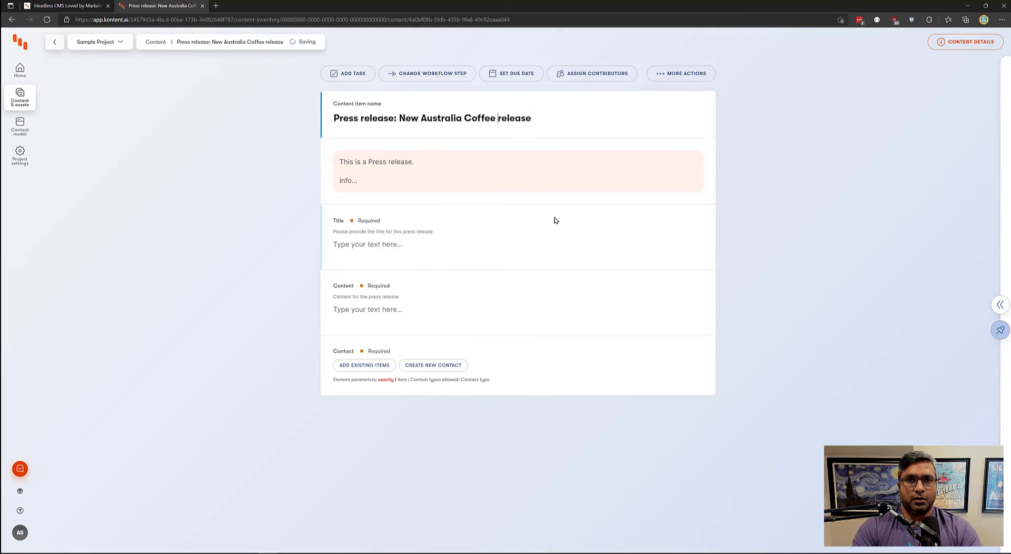
- Capitalise 'Release', append 'in Jan 2022', and select the name's new part for copying
key(ctrl+Left)
key(Delete)
text(R)
key(End)
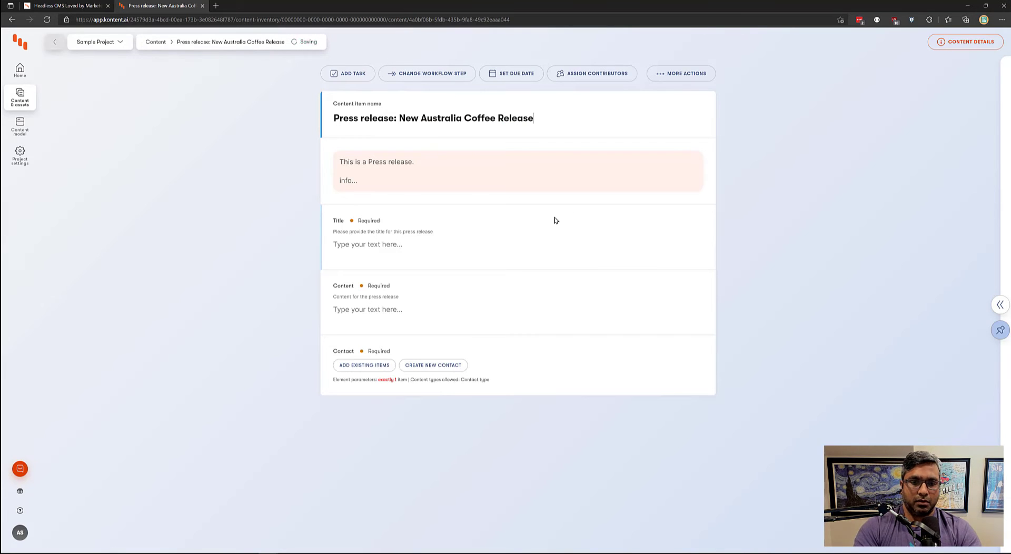
text(in Jan 2022)
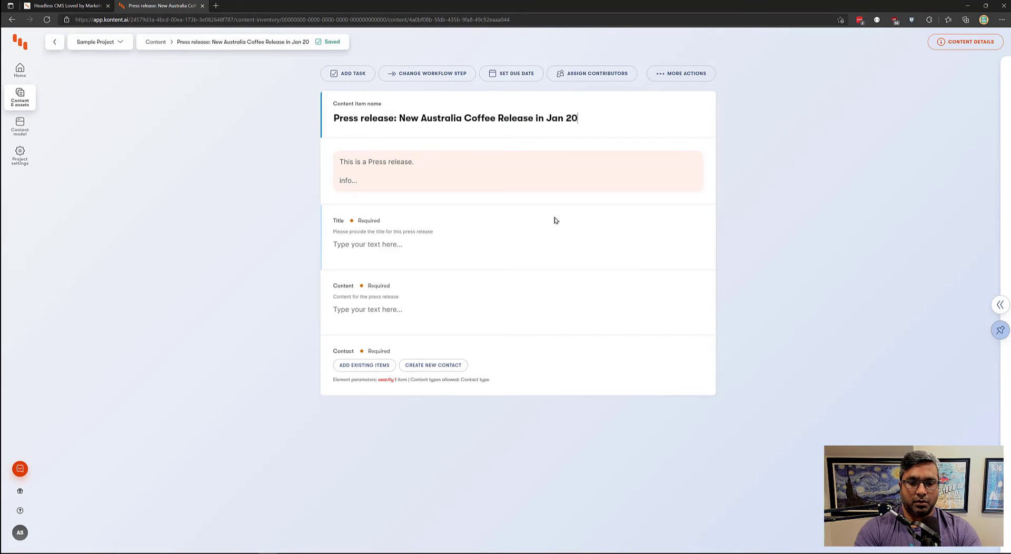
key(ctrl+shift+Left)
key(ctrl+shift+Left)
key(ctrl+shift+Left)
key(ctrl+shift+Left)
key(ctrl+shift+Left)
key(ctrl+shift+Left)
key(ctrl+shift+Left)
key(ctrl+c)
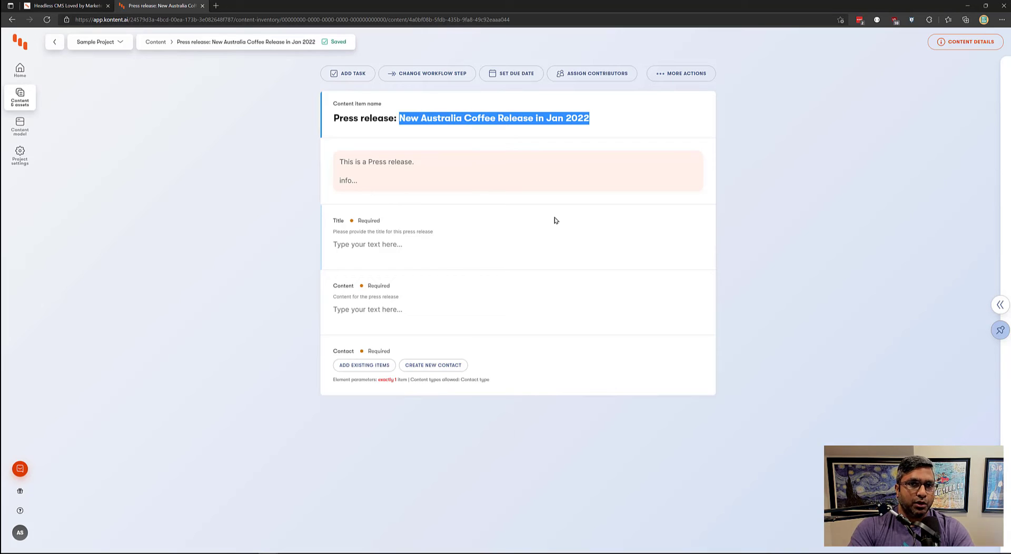
click(353, 116)
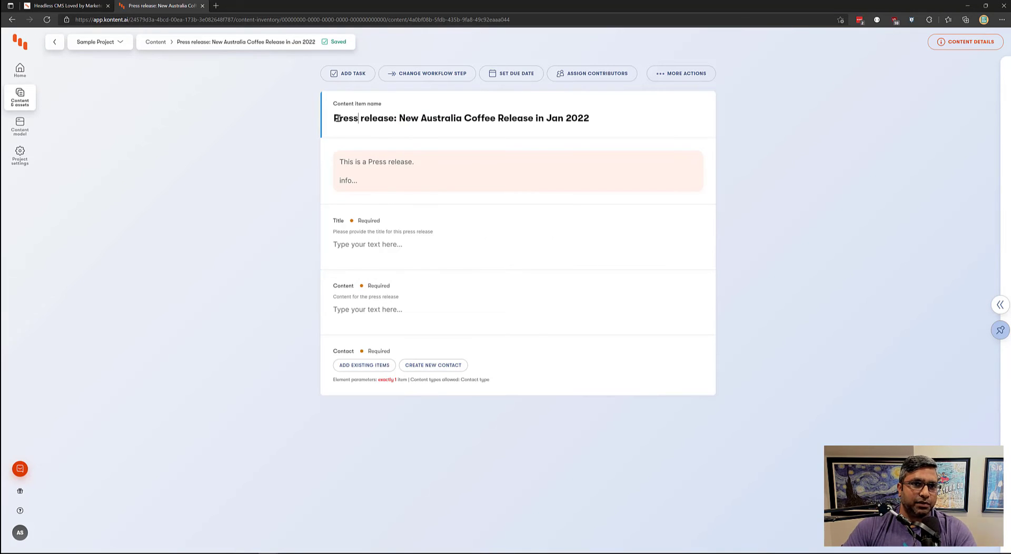
drag(335, 118, 396, 116)
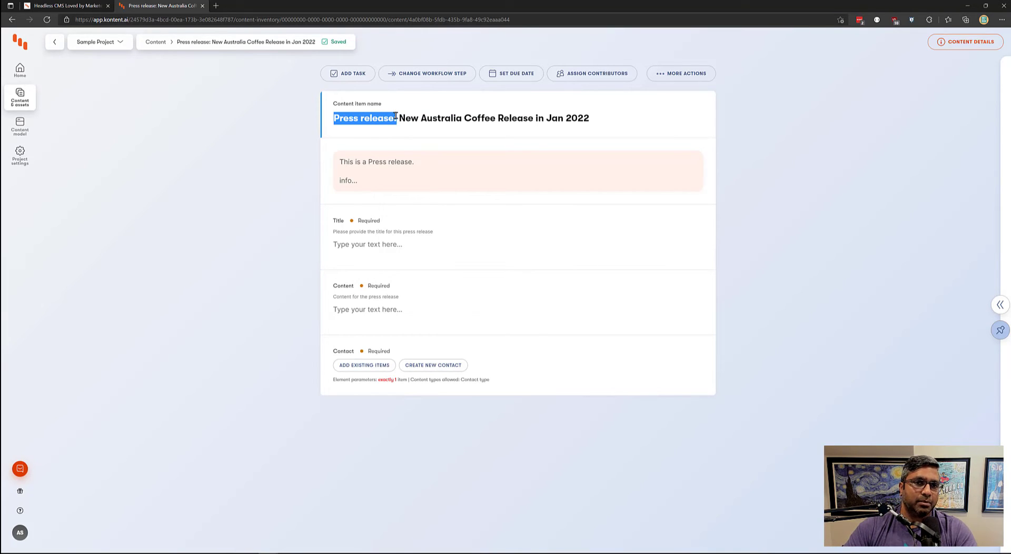
- Paste 'New Australia Coffee Release in Jan 2022' into the Title element
click(393, 248)
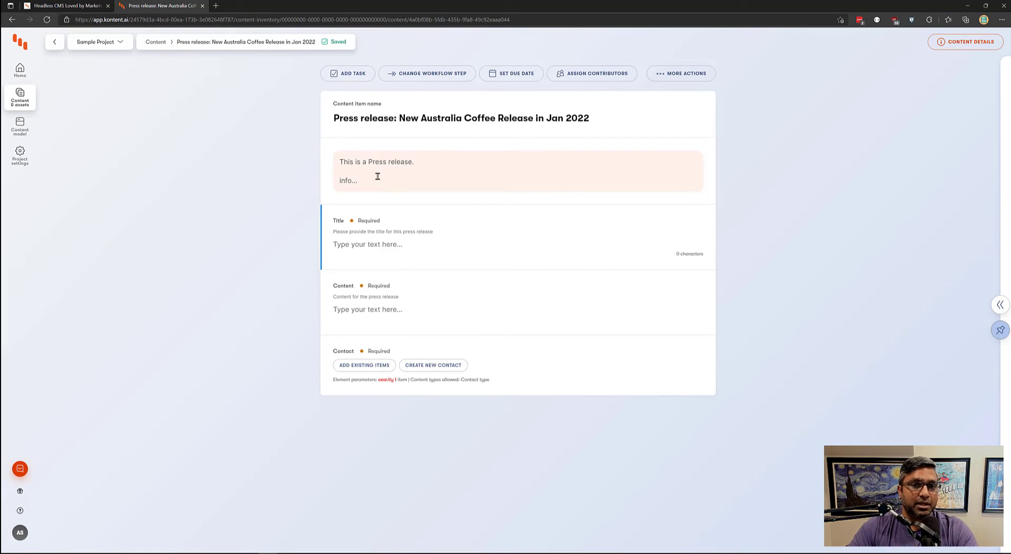
key(ctrl+v)
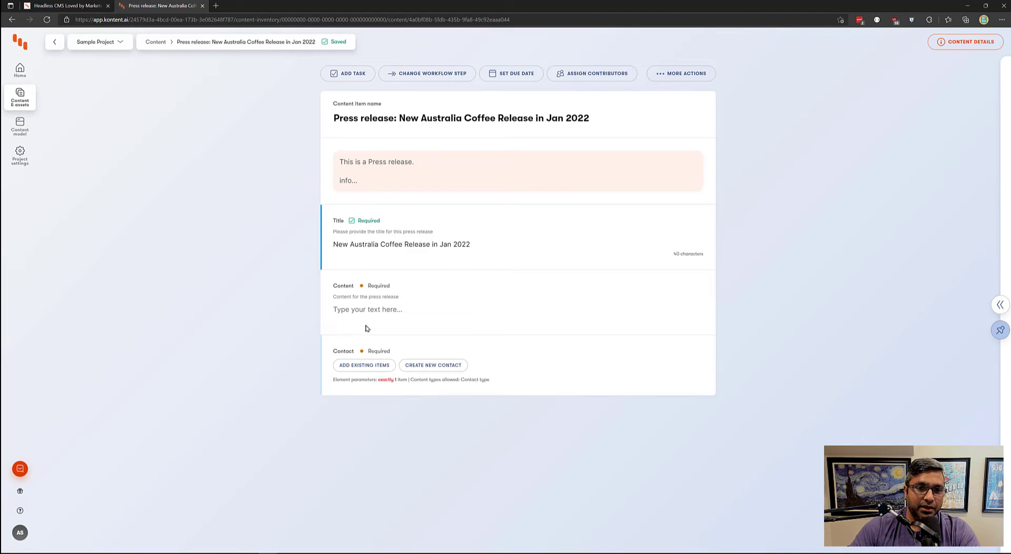
- Focus the empty Content element and switch windows to fetch the body text
mouse_move(362, 288)
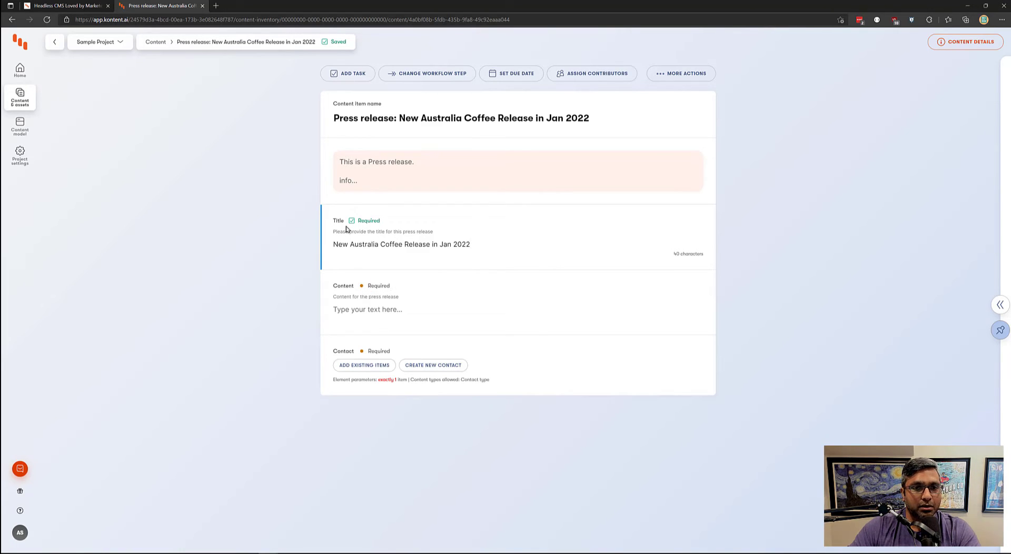
click(365, 311)
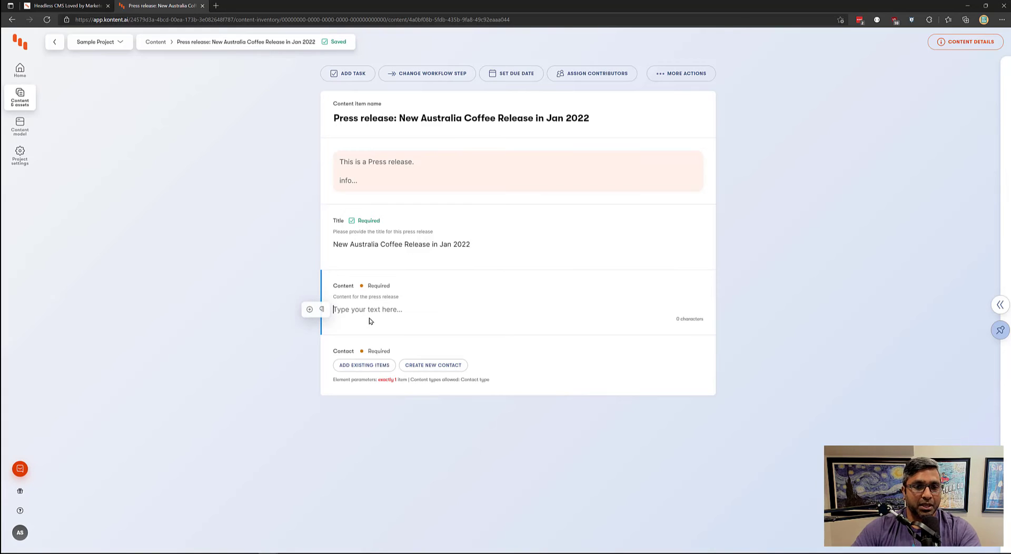
key(alt+Tab)
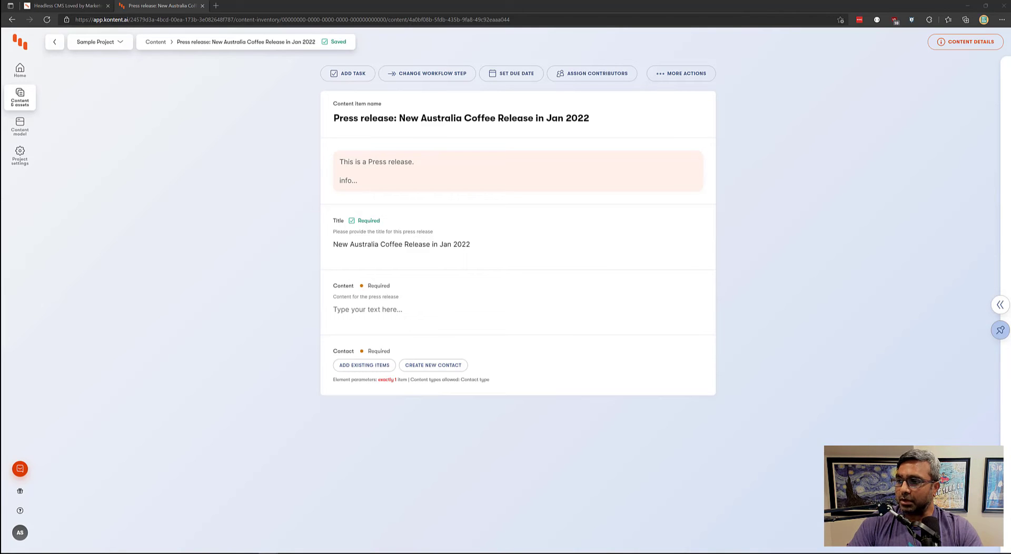
- Paste the Lorem Ipsum text into Content and break it before 'Lorem Ipsum comes'
click(404, 310)
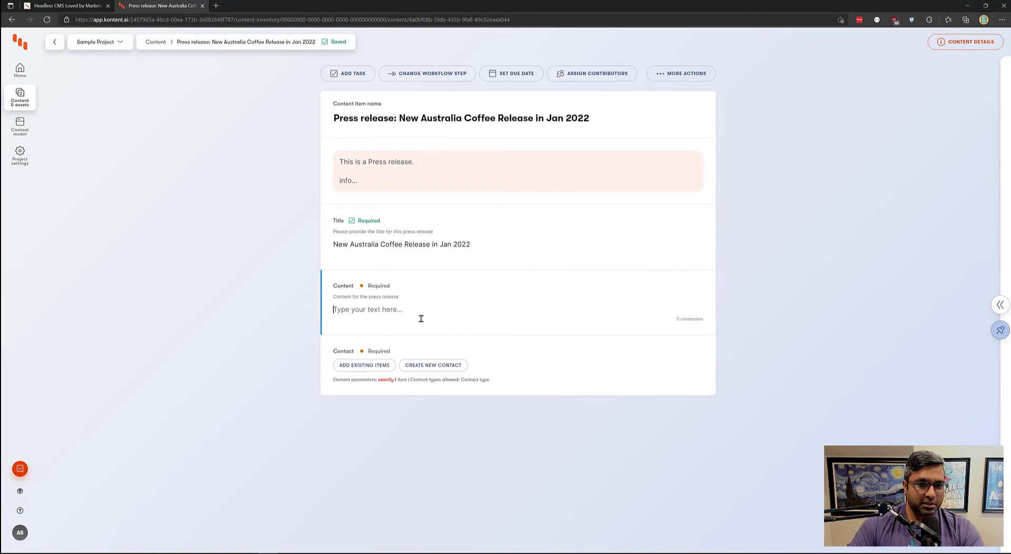
text(Contrary to popular belief, Lorem Ipsum is not simply random text. It has roots in a piece of classical Latin literature from 45 BC, making it over 2000 years old. Richard McClintock, a Latin professor at Hampden-Sydney College in Virginia, looked up one of the more obscure Latin words, consectetur, from a Lorem Ipsum passage, and going through the cites of the word in classical literature, discovered the undoubtable source. Lorem Ipsum comes from sections 1.10.32 and 1.10.33 of "de Finibus Bonorum et Malorum" (The Extremes of Good and Evil) by Cicero, written in 45 BC. This book is a treatise on the theory of ethics, very popular during the Renaissance. The first line of Lorem Ipsum, "Lorem ipsum dolor sit amet..", comes from a line in section 1.10.32.)
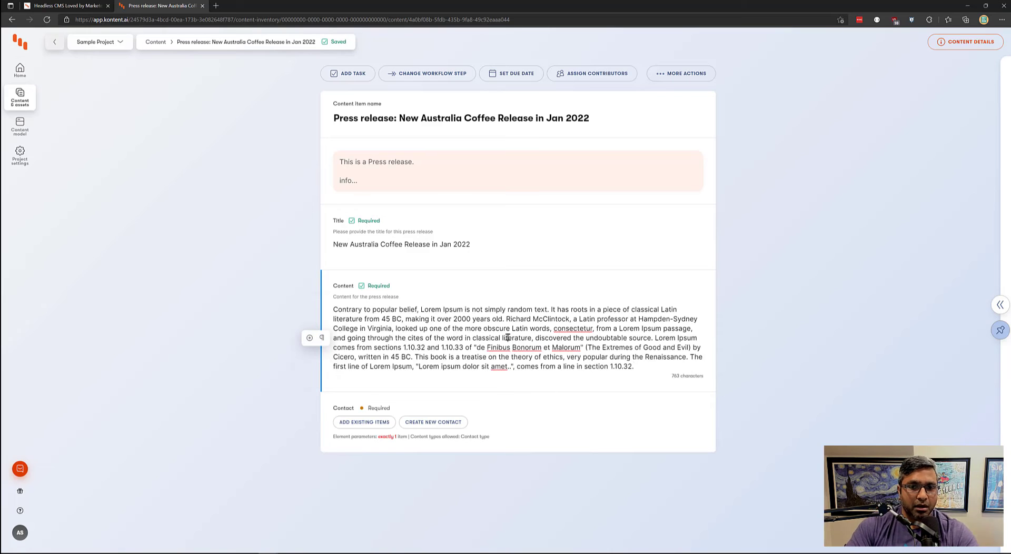
drag(430, 329, 465, 330)
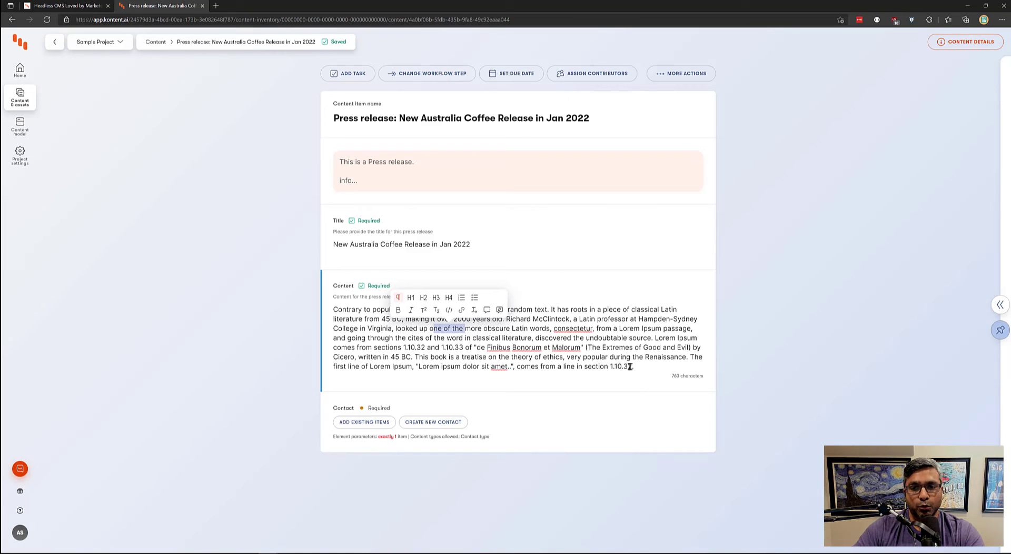
click(625, 310)
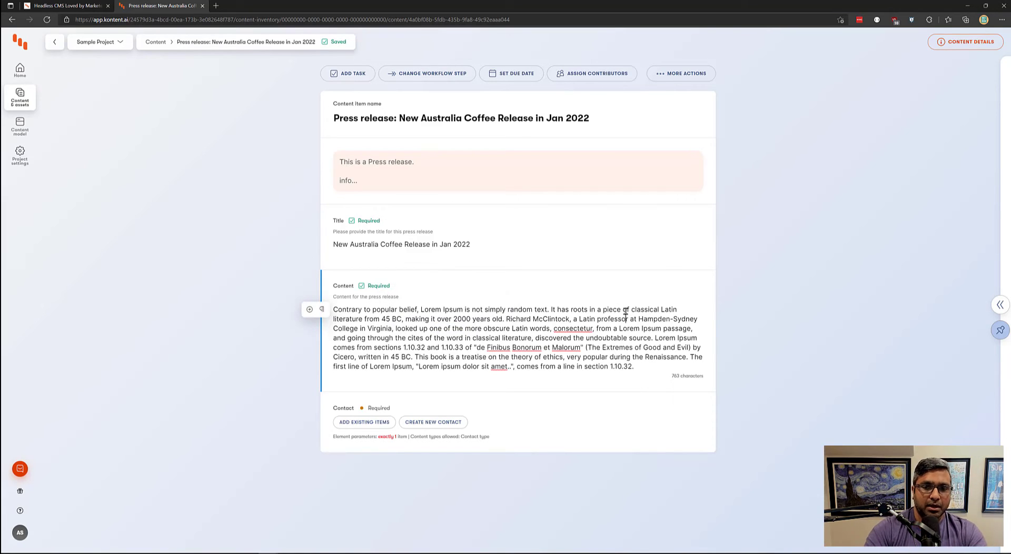
key(Down)
key(Down)
key(Down)
key(Right)
key(Right)
key(Right)
key(Right)
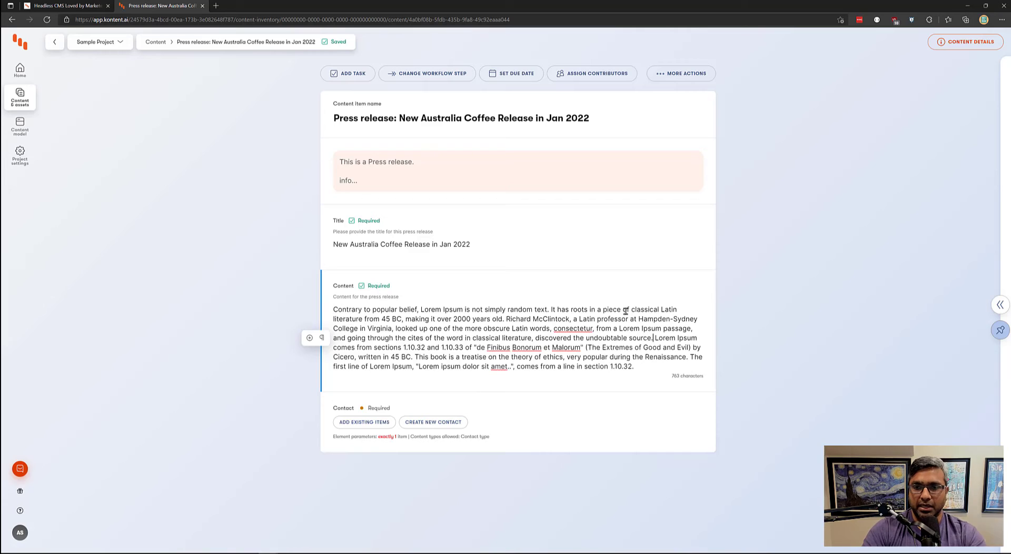
key(Return)
key(Return)
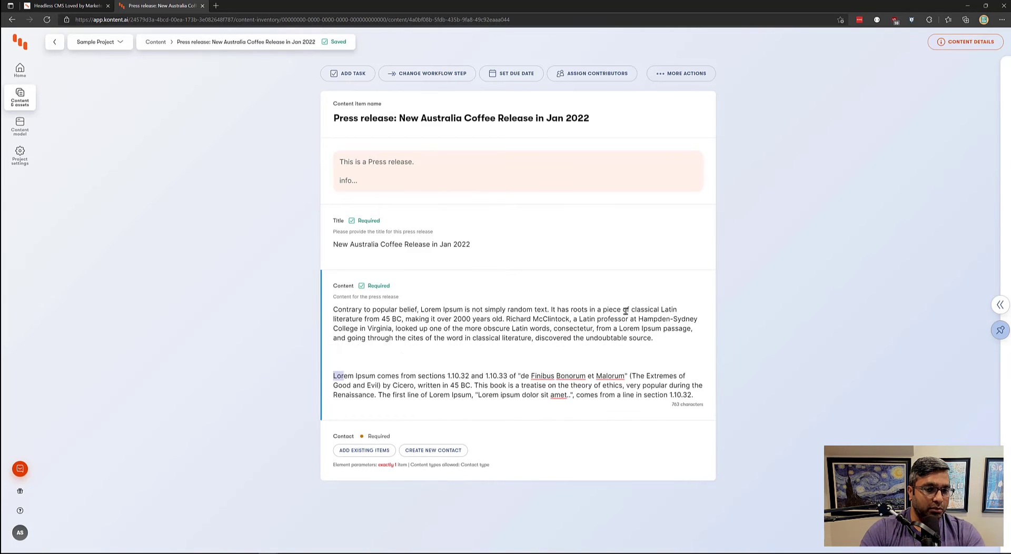
key(ctrl+shift+Right)
key(ctrl+shift+Right)
key(ctrl+shift+Right)
key(ctrl+shift+Right)
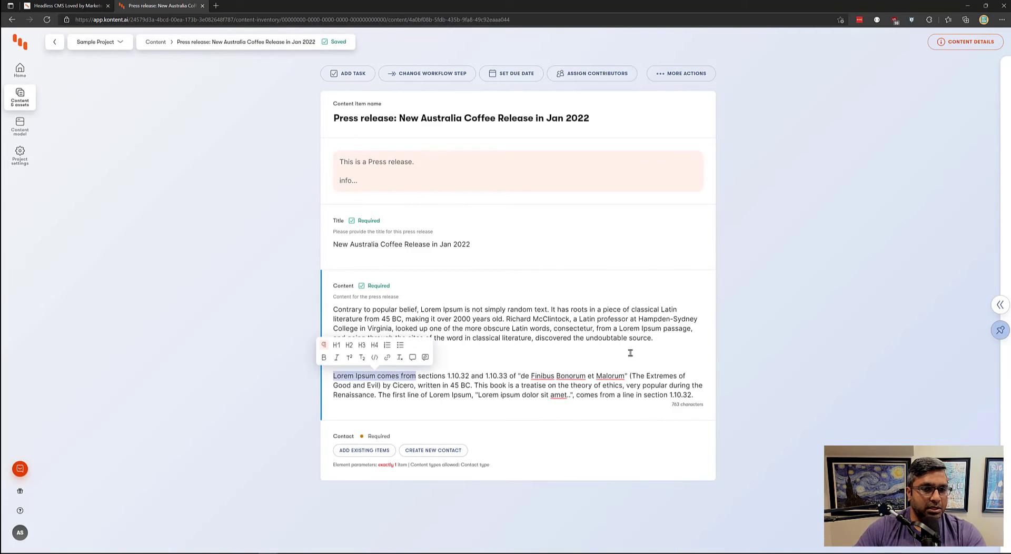
- Bold 'Lorem Ipsum comes from', italicise the de Finibus passage, then browse existing contacts
click(324, 358)
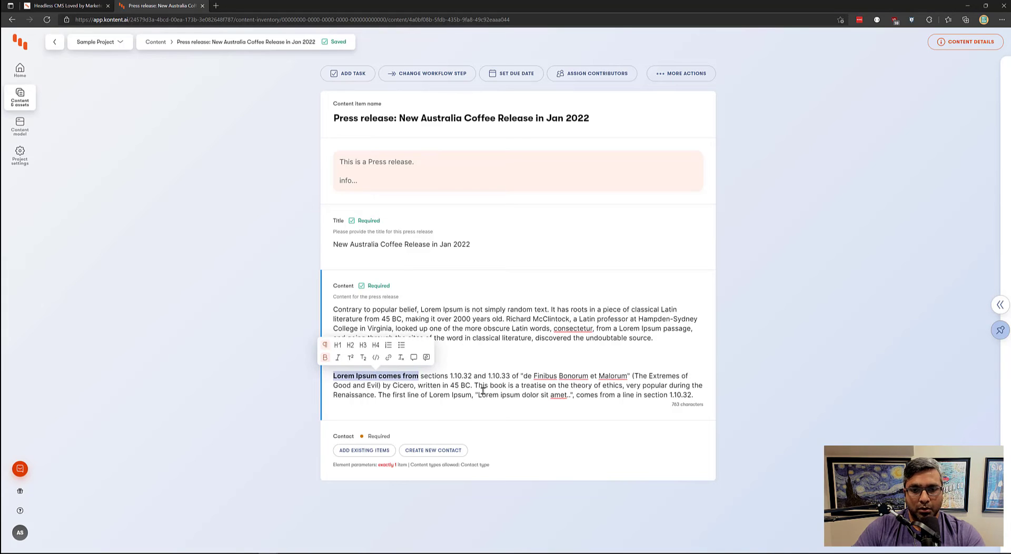
drag(482, 395, 499, 376)
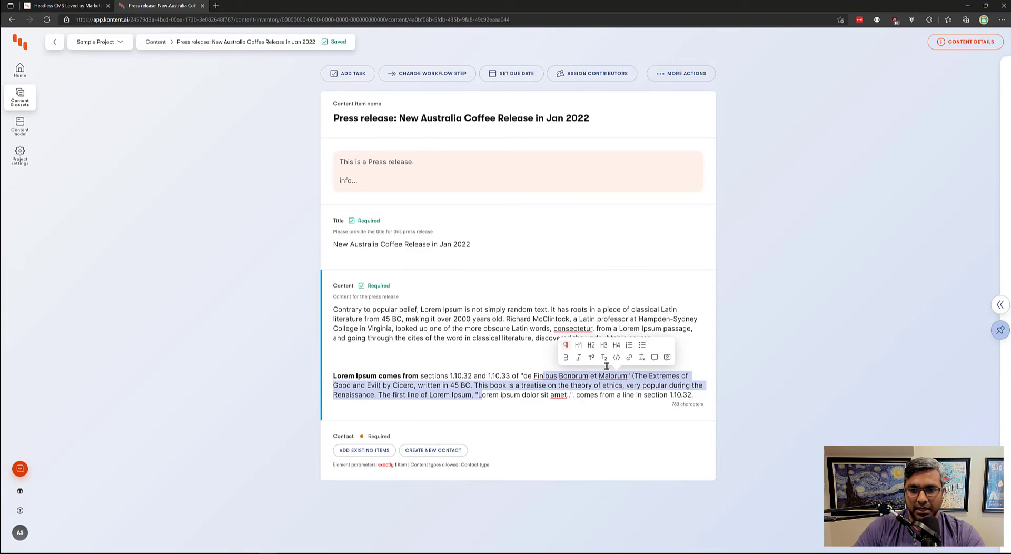
click(579, 357)
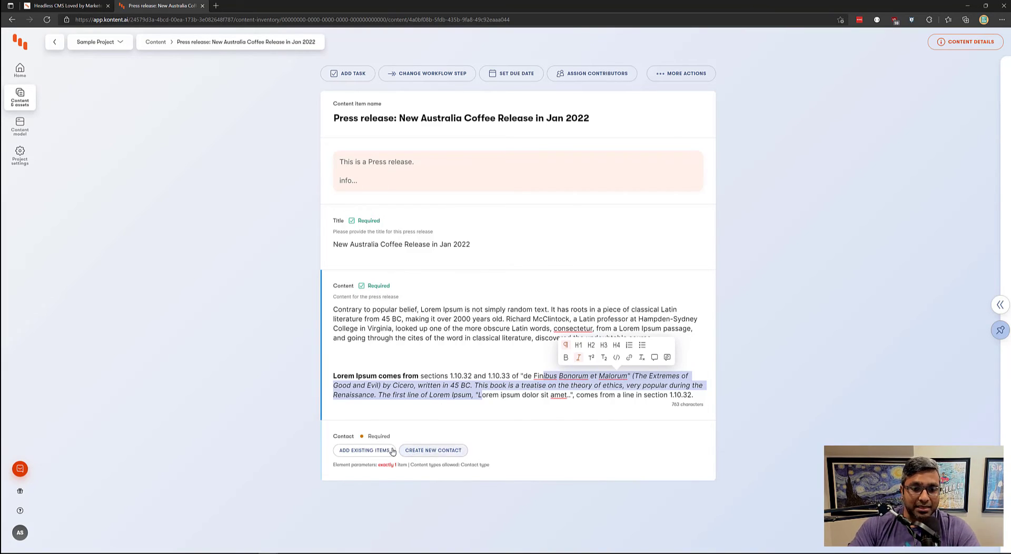
click(364, 452)
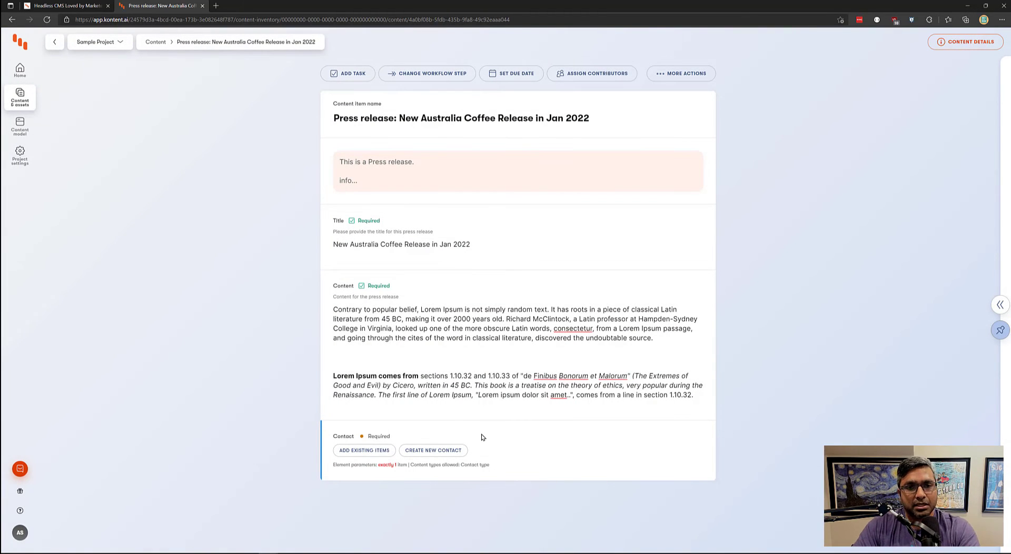
- Create contact 'Contact: Me and myself' and enter its full name, phone number and e-mail
click(441, 451)
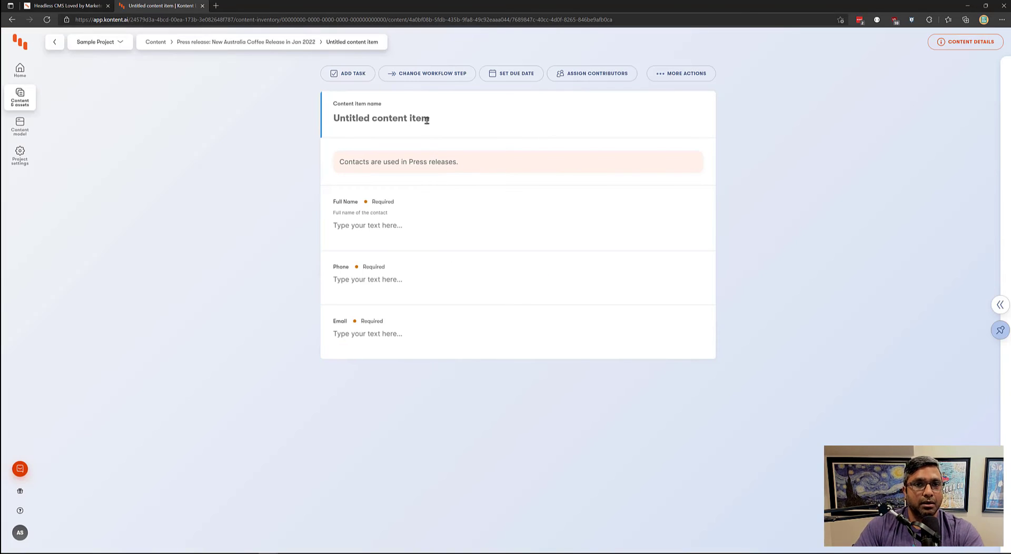
text(Conta)
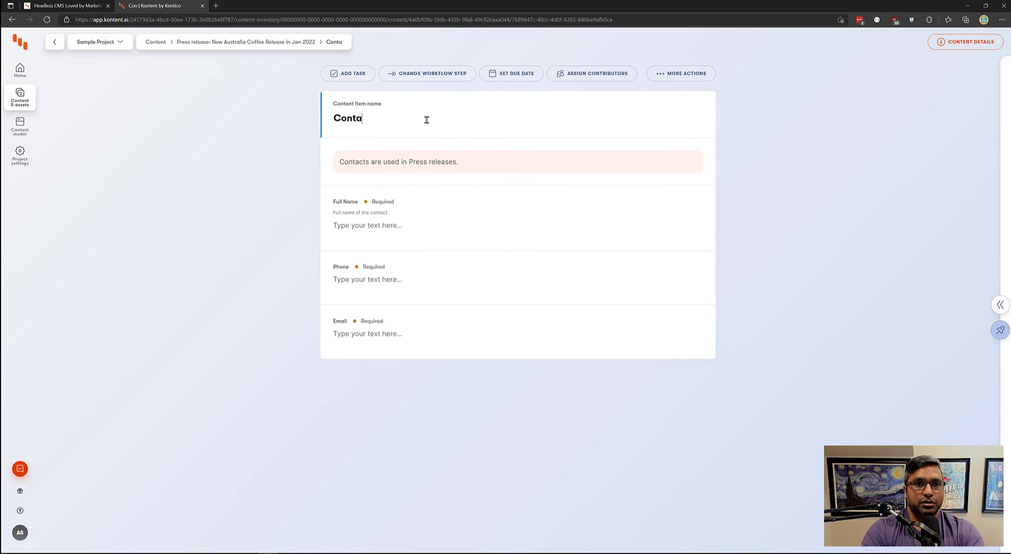
text(ct: Me )
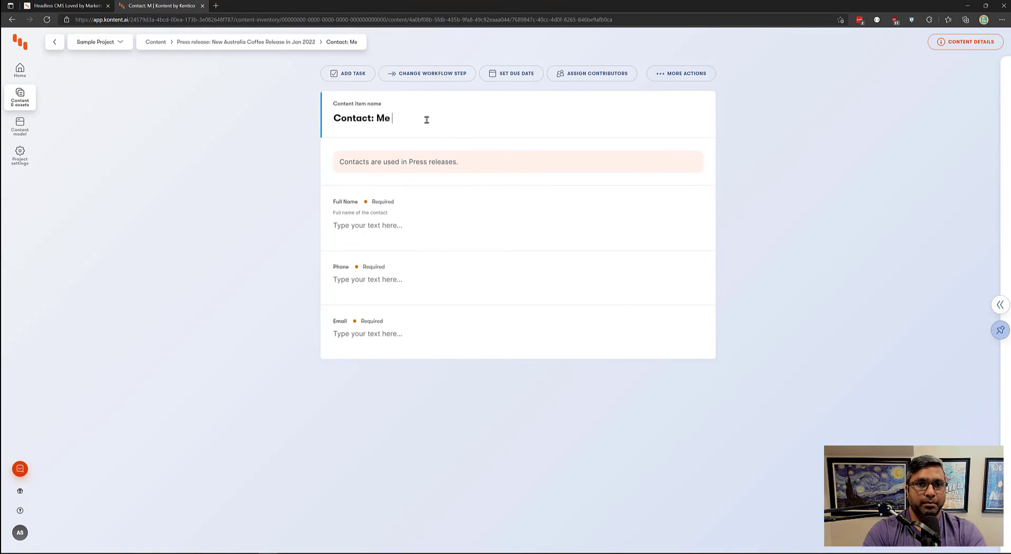
text(and myself)
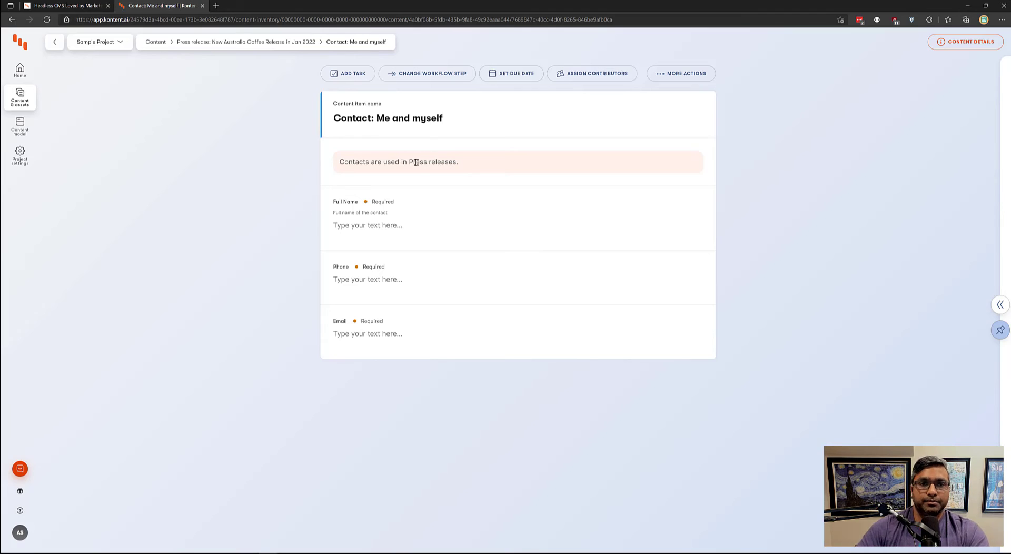
click(407, 232)
text(My )
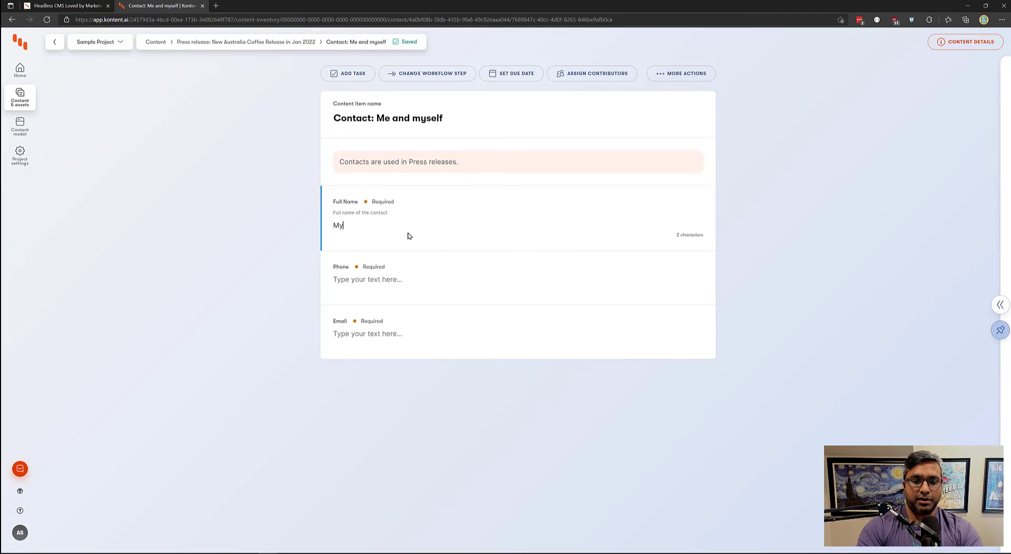
text(Full Name)
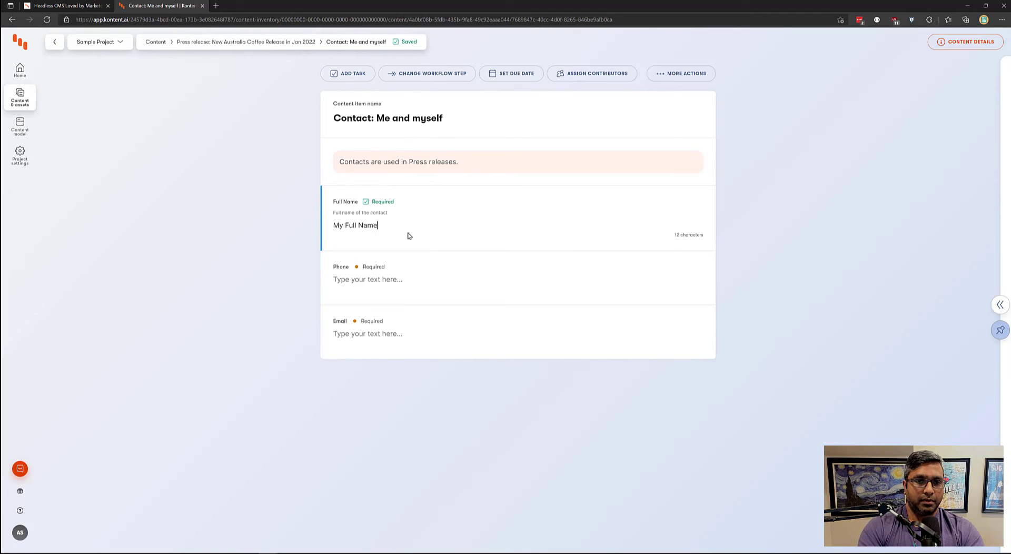
key(Tab)
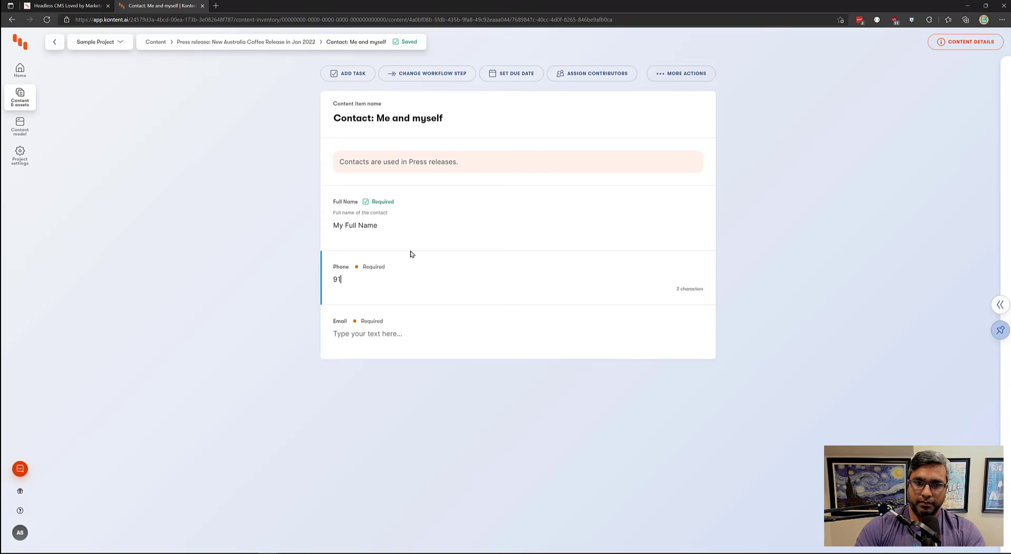
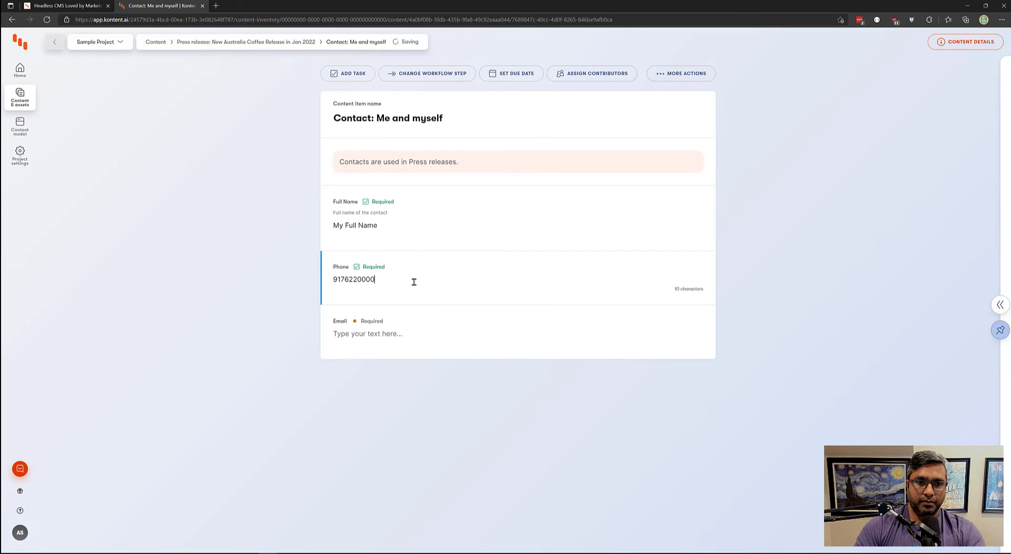
key(Tab)
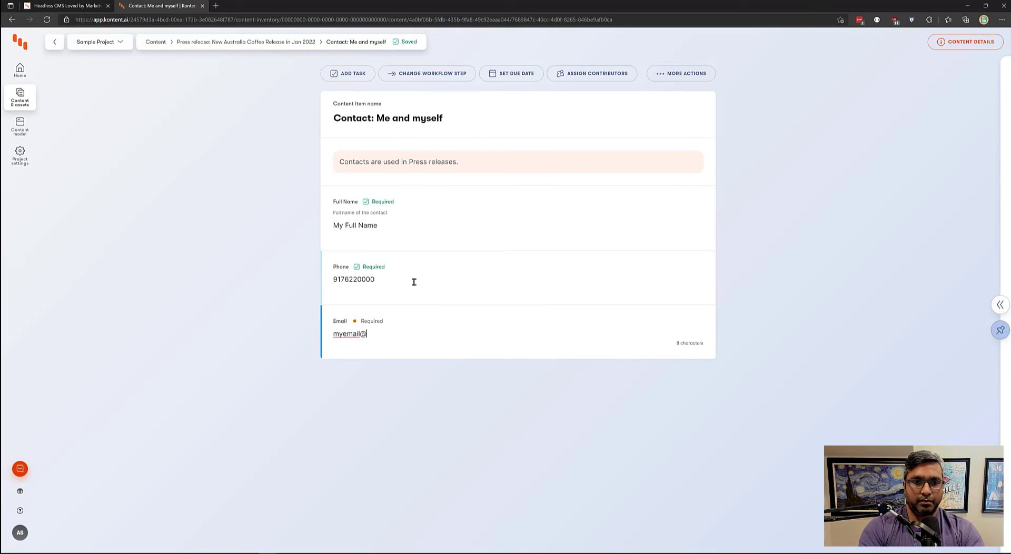
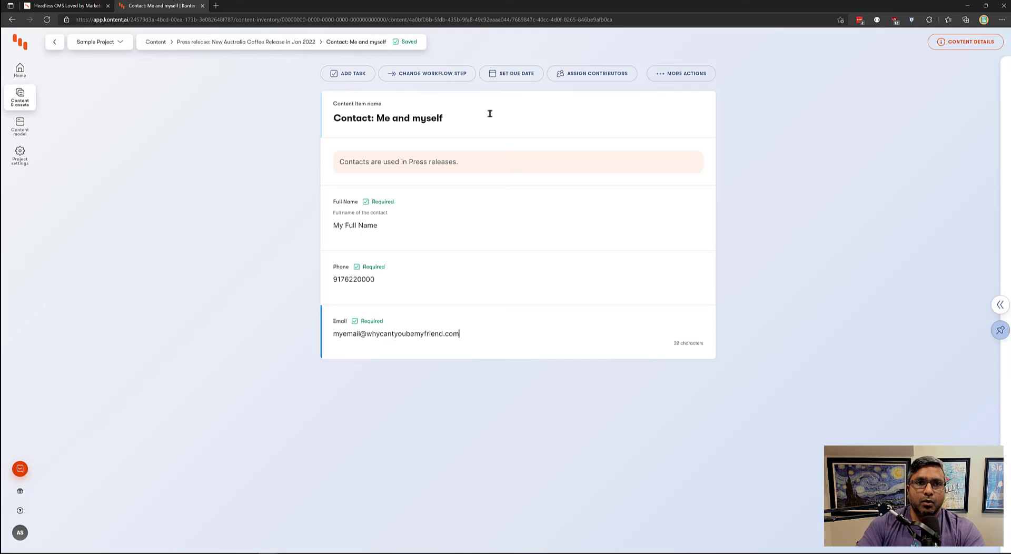
click(298, 41)
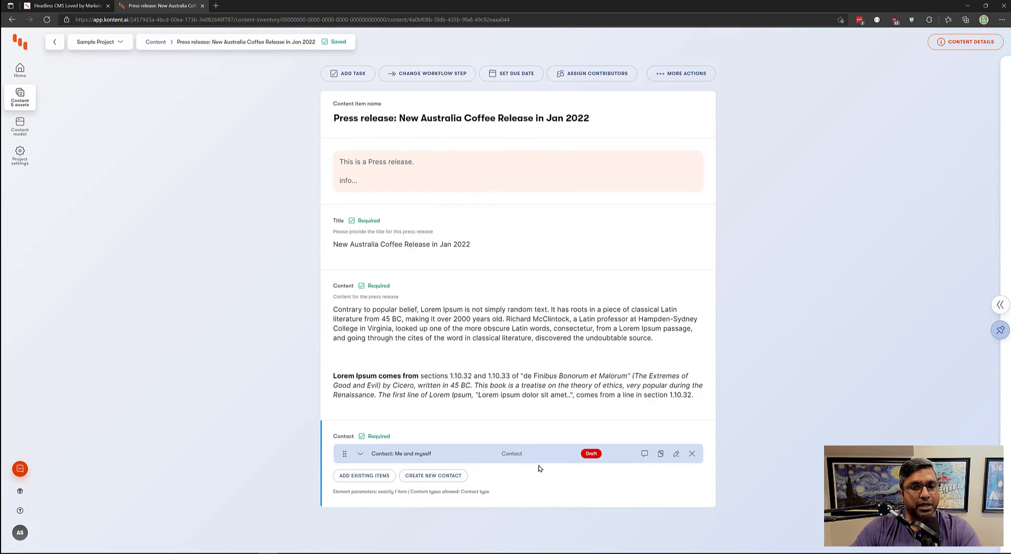
click(675, 455)
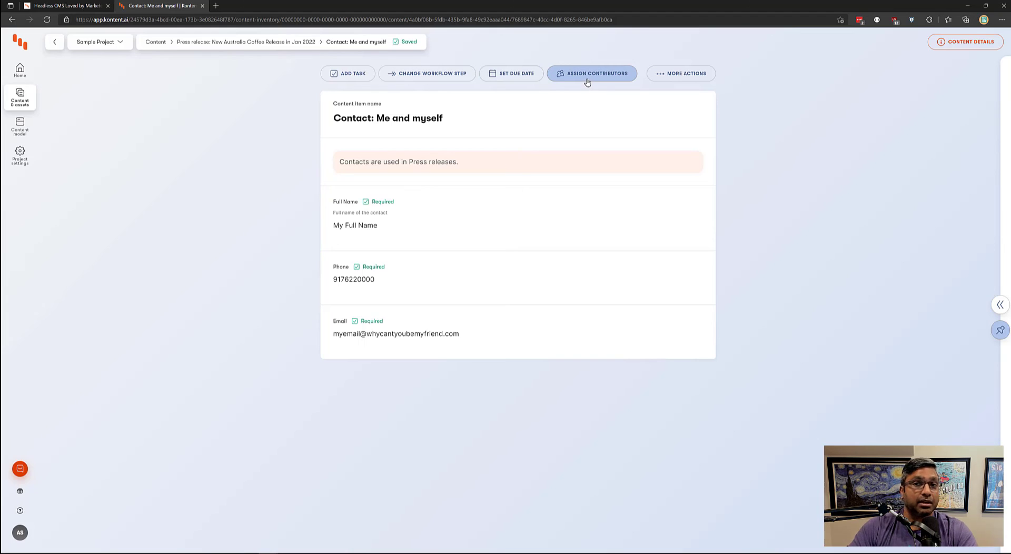
- Review the contact's usage details, then return to the press release item
click(999, 305)
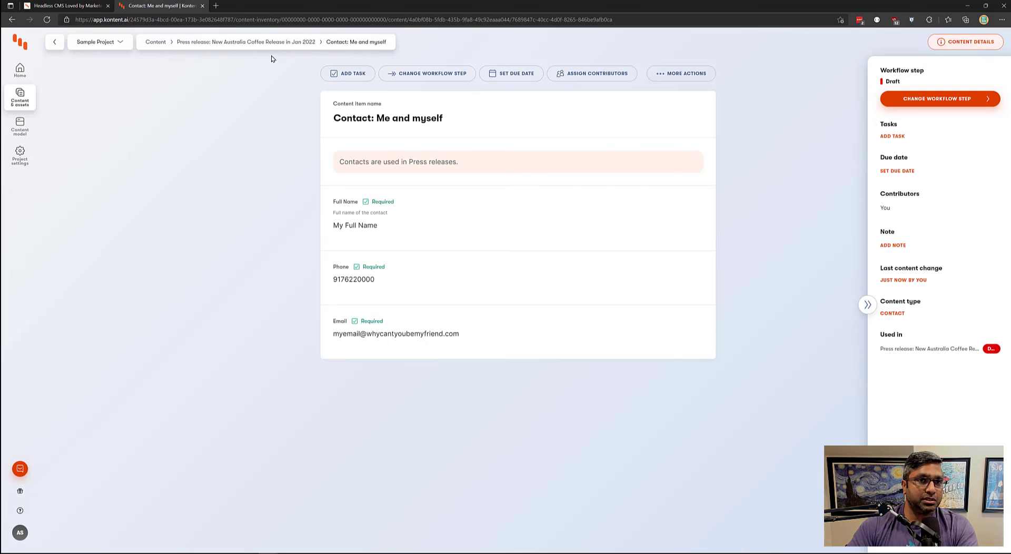
click(268, 42)
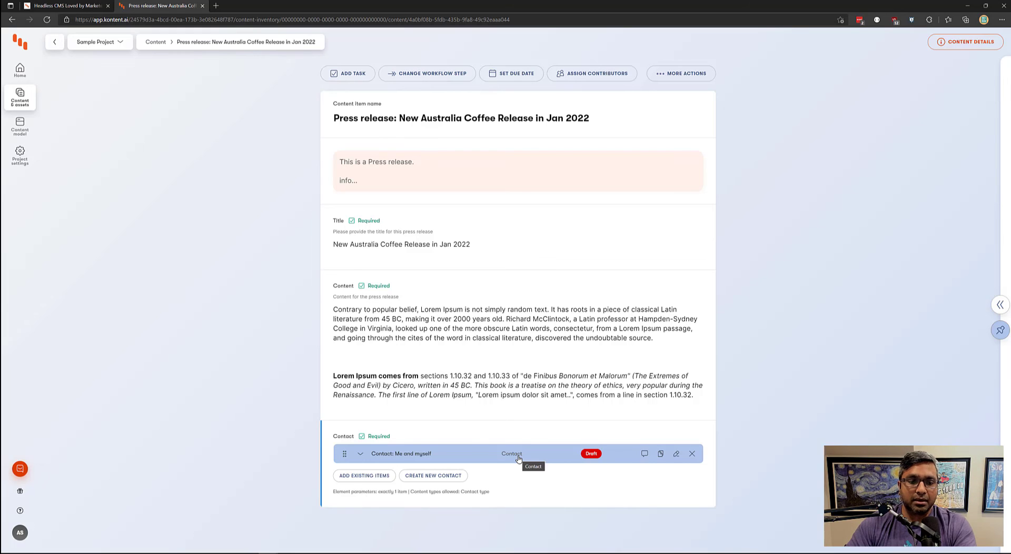
click(375, 476)
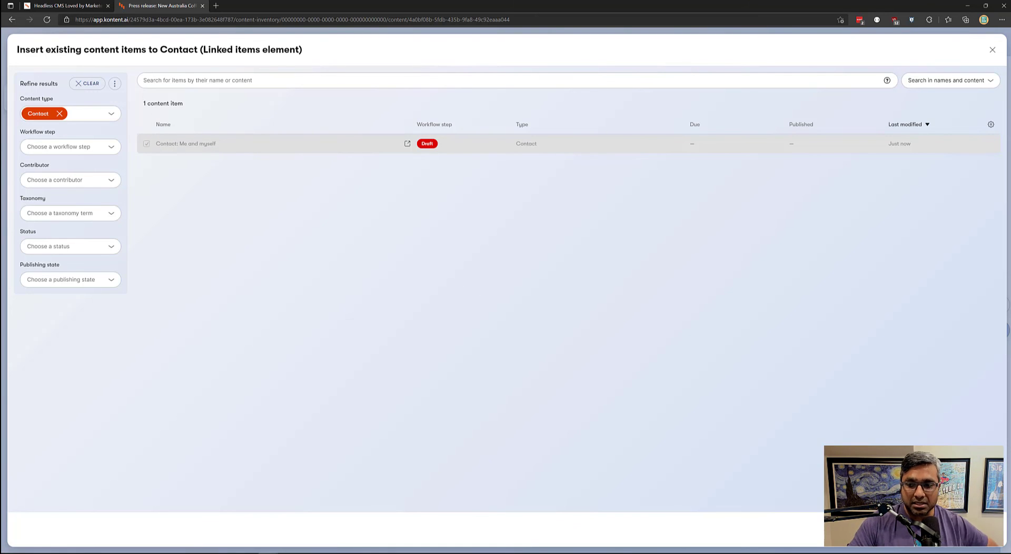
key(Escape)
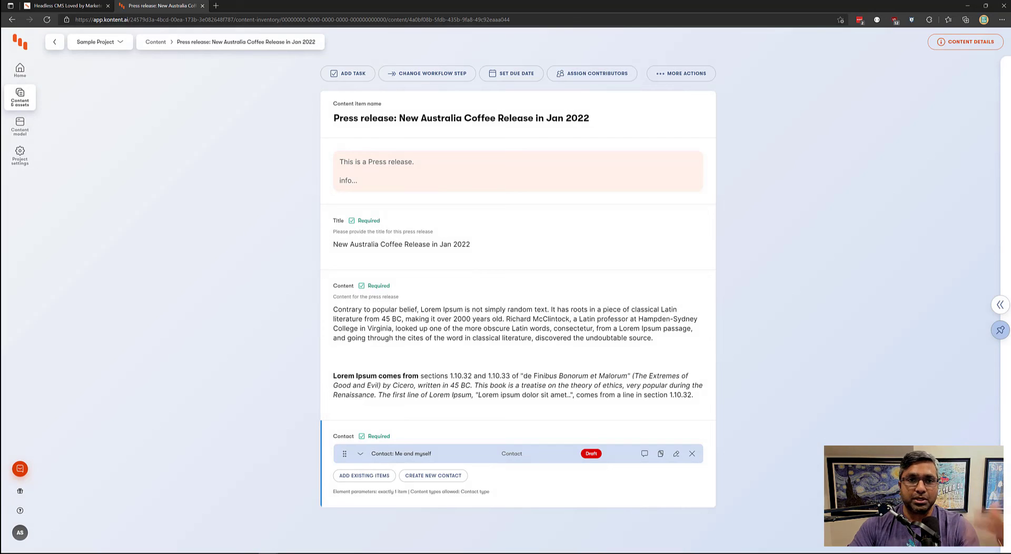